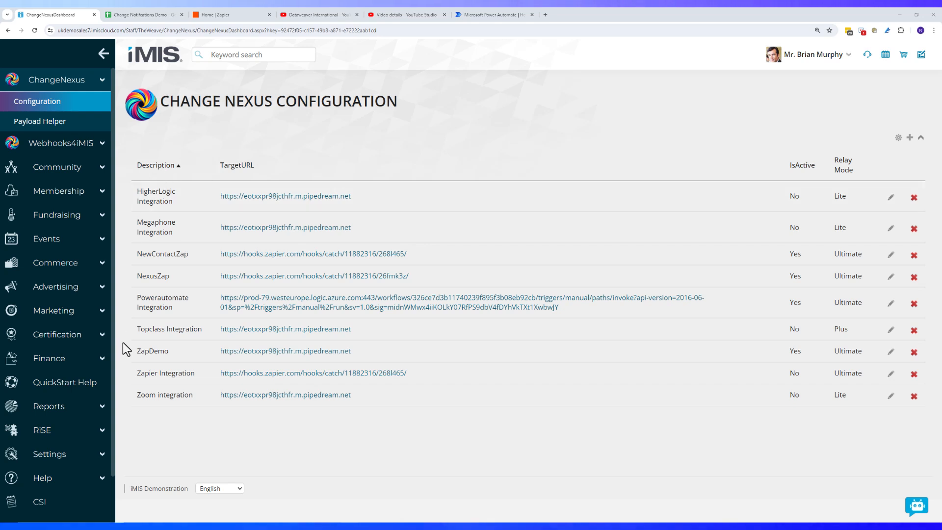
Open the Intelligent Query Architect from RiSE and browse to 1-Weave > ChangeNexus > Samples
click(102, 434)
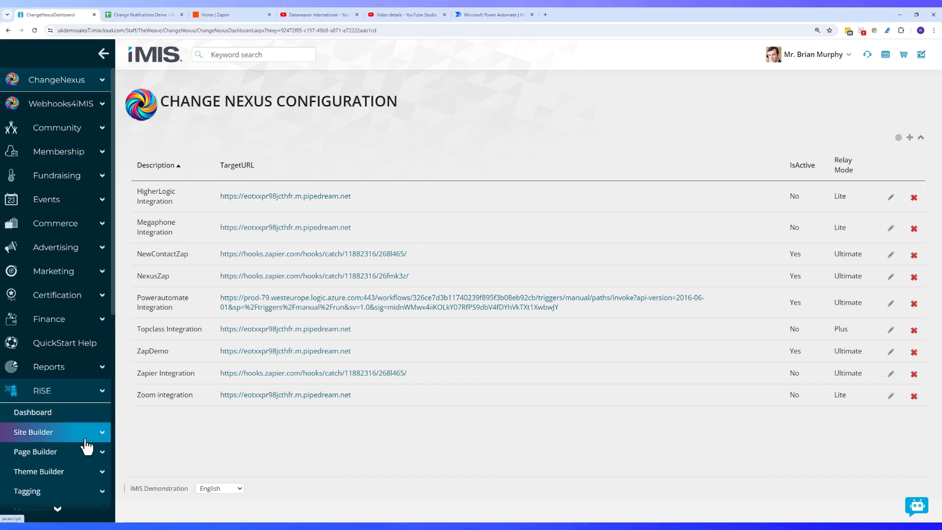
scroll(86, 449, down, 2)
scroll(86, 451, down, 2)
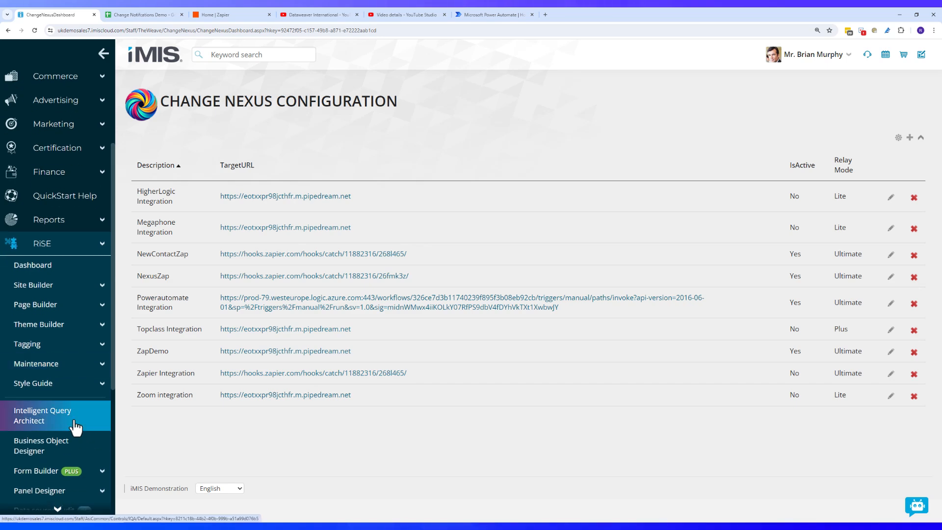
click(74, 423)
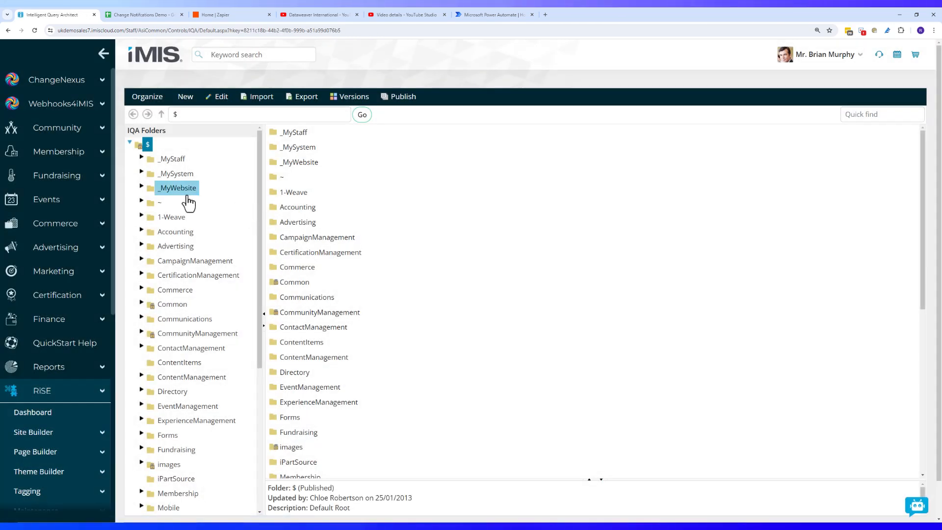
click(175, 220)
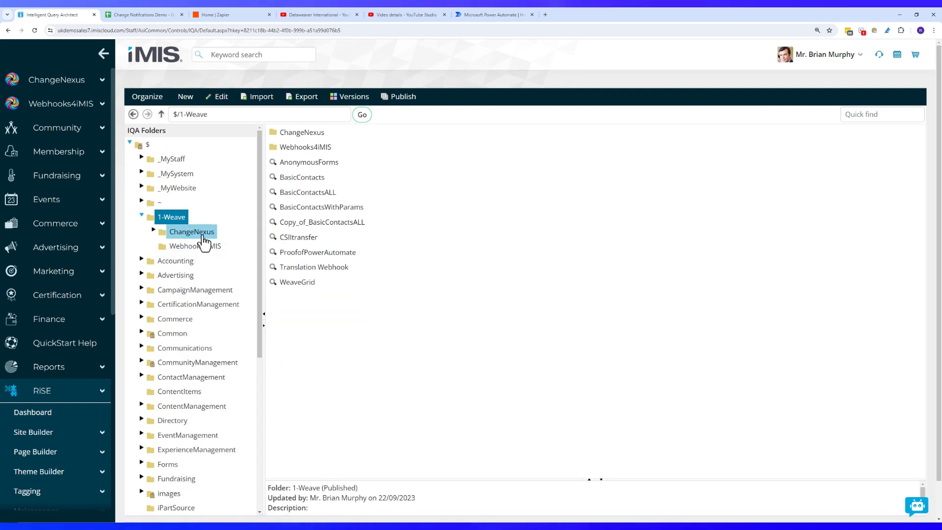
click(209, 235)
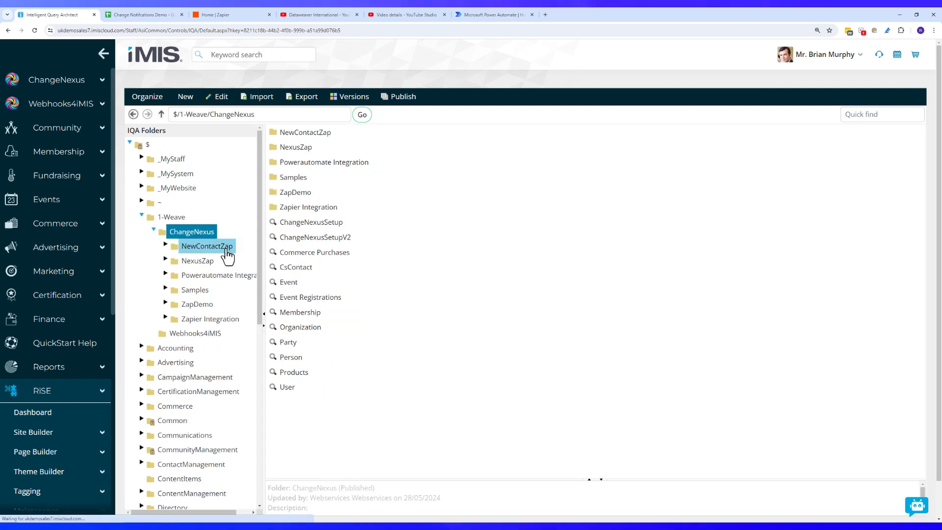
click(209, 291)
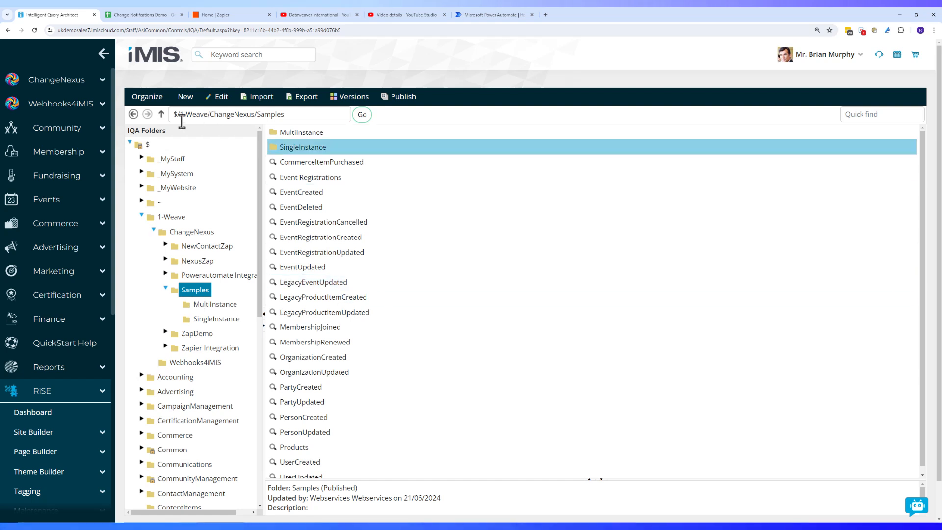
Copy the Samples folder and paste it into ChangeNexus as a new copy
click(146, 98)
click(164, 147)
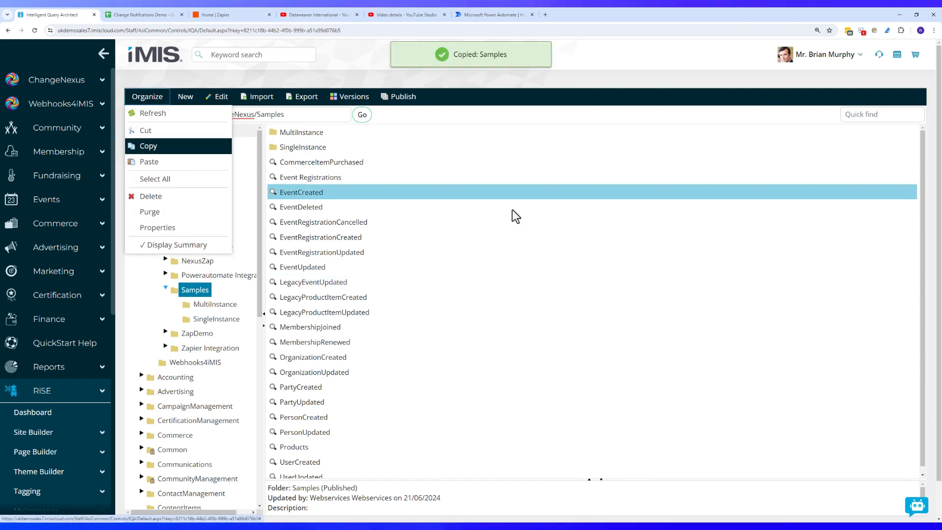
click(146, 97)
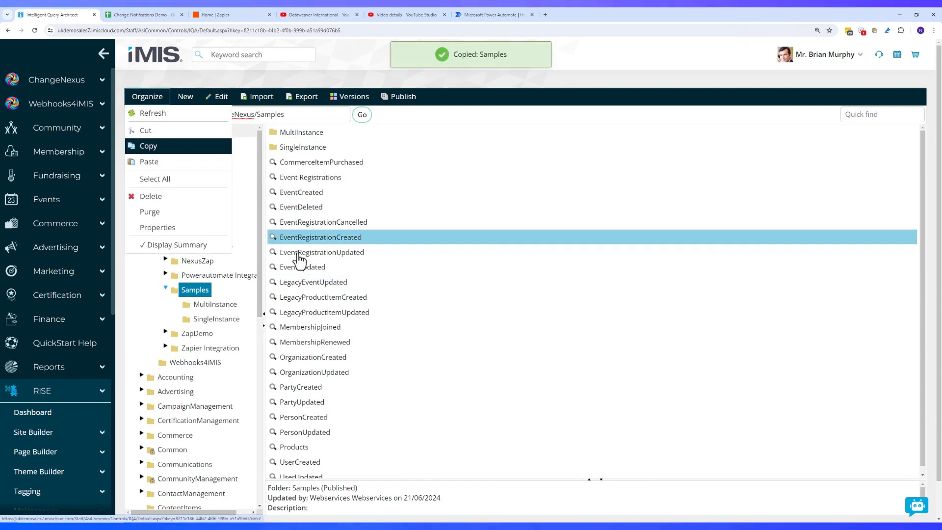
click(192, 231)
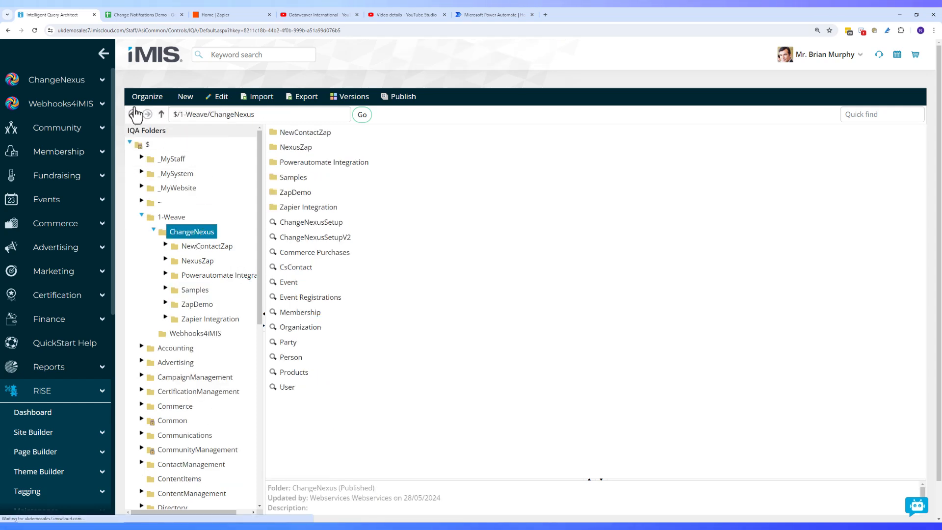
click(146, 97)
click(176, 162)
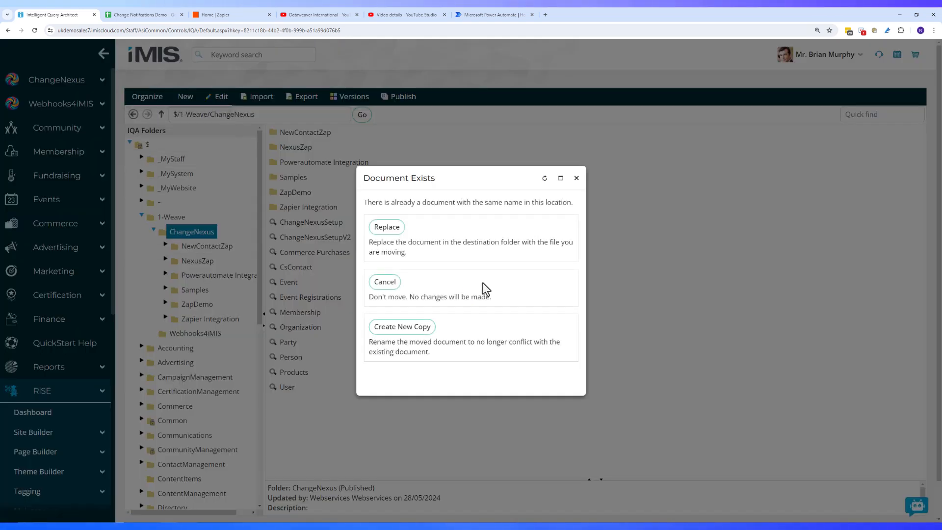
click(421, 326)
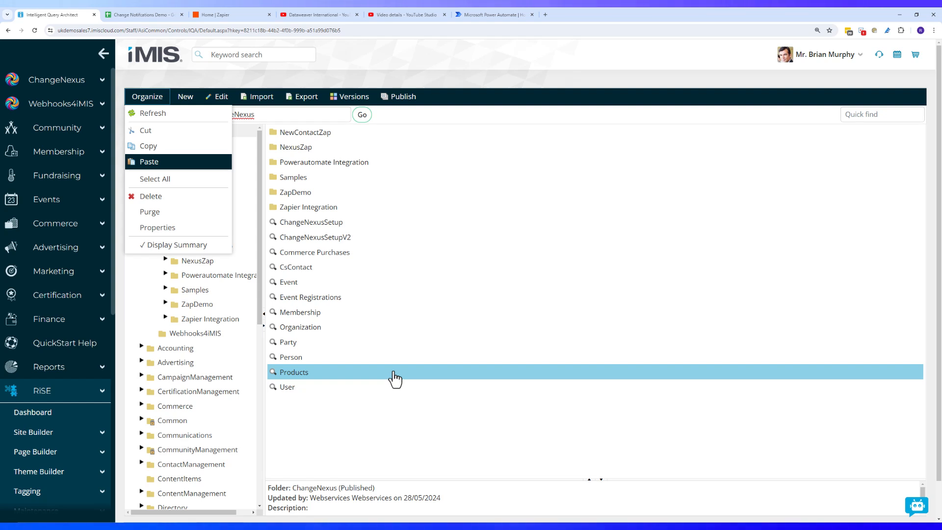
Rename the 'Copy of Samples' folder to 'Power Calendar' and save it
click(152, 161)
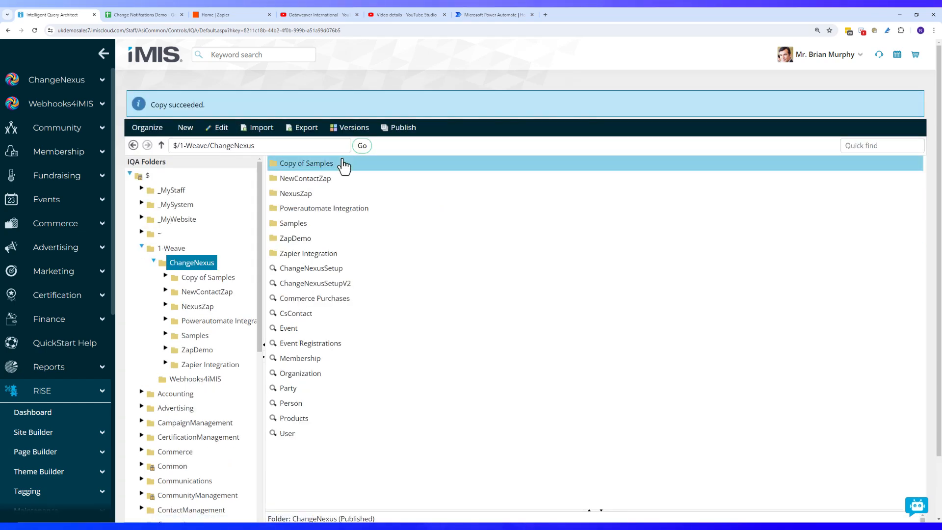
click(302, 133)
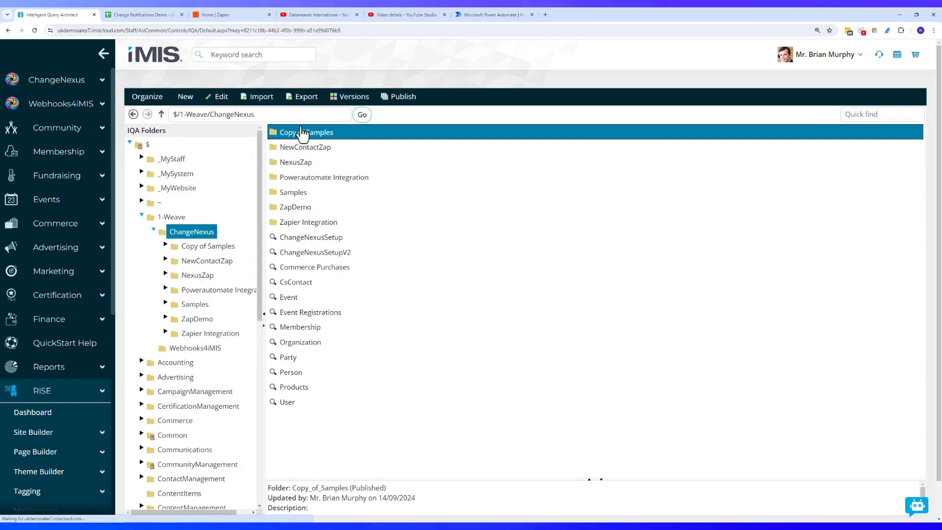
click(212, 98)
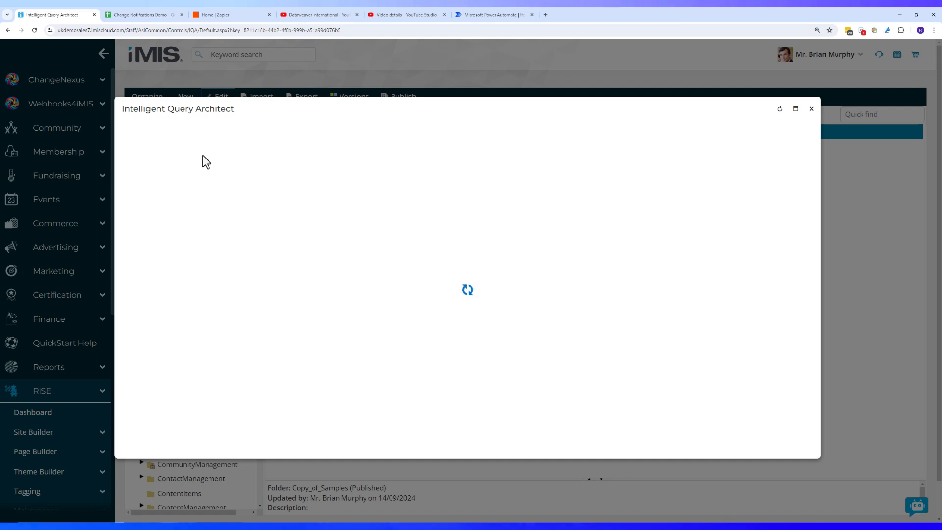
drag(182, 166, 88, 162)
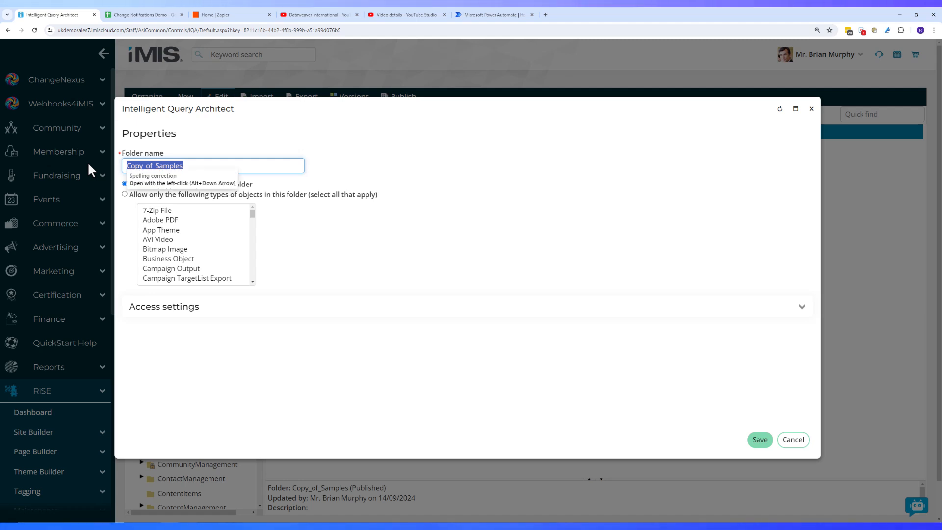
text(P)
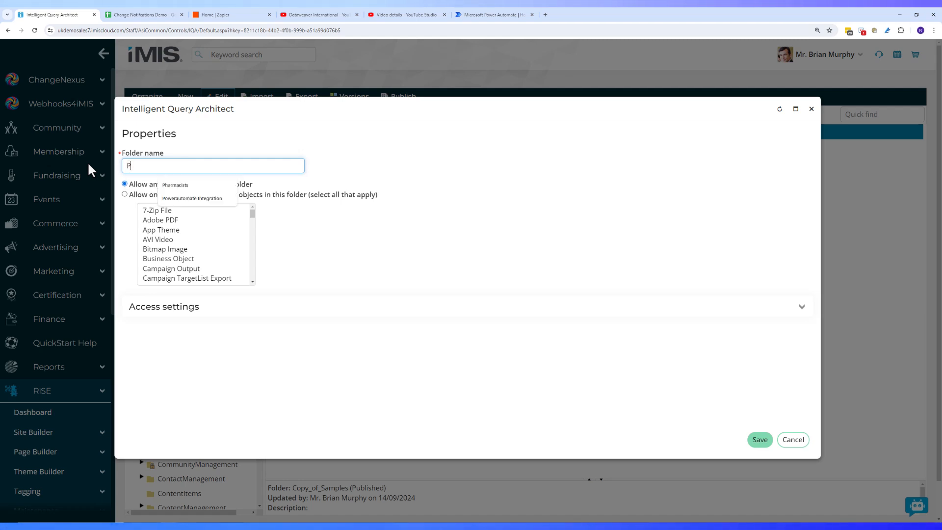
text(owerCalendar)
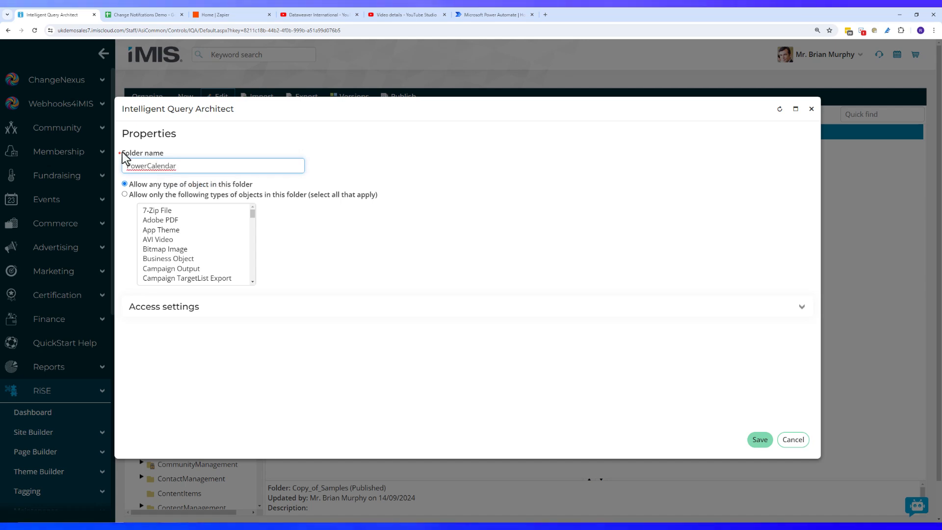
click(149, 166)
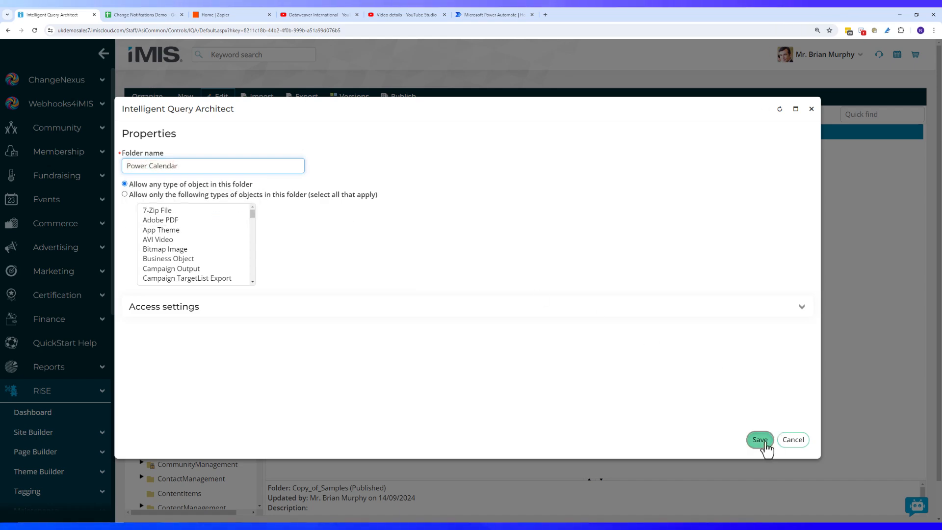
click(761, 440)
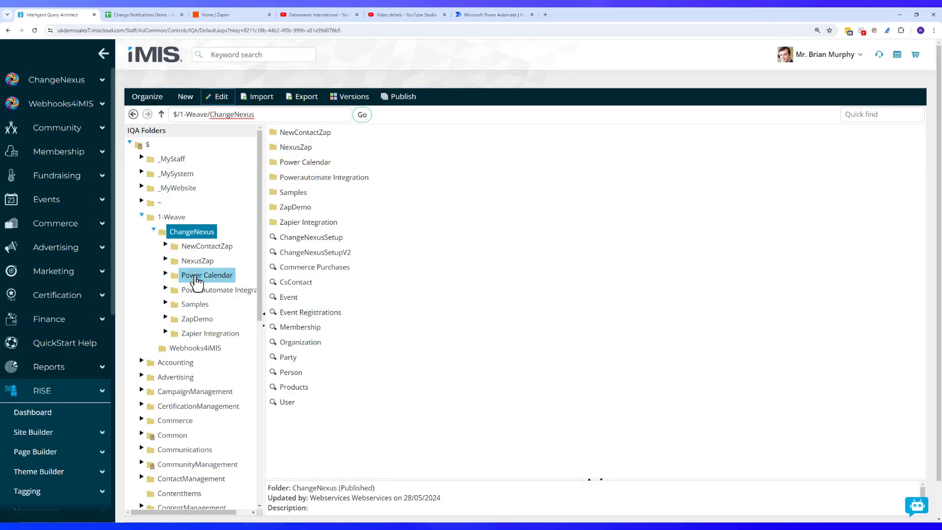
Open the EventRegistrationCreated query in the Power Calendar folder for editing
click(205, 276)
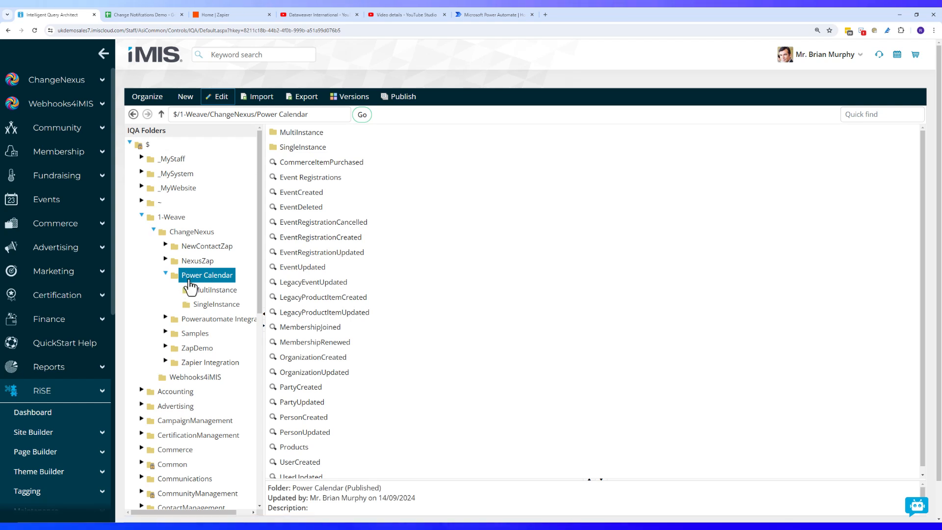
click(350, 235)
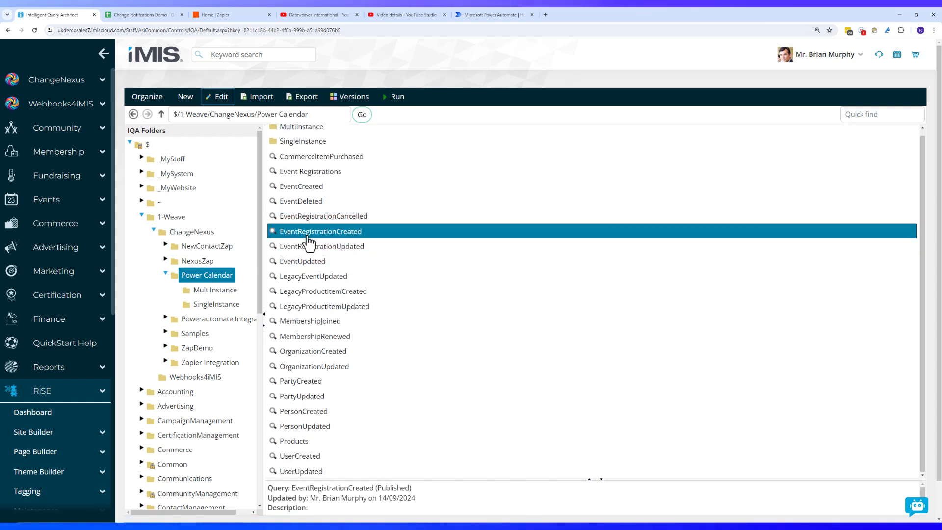
click(220, 97)
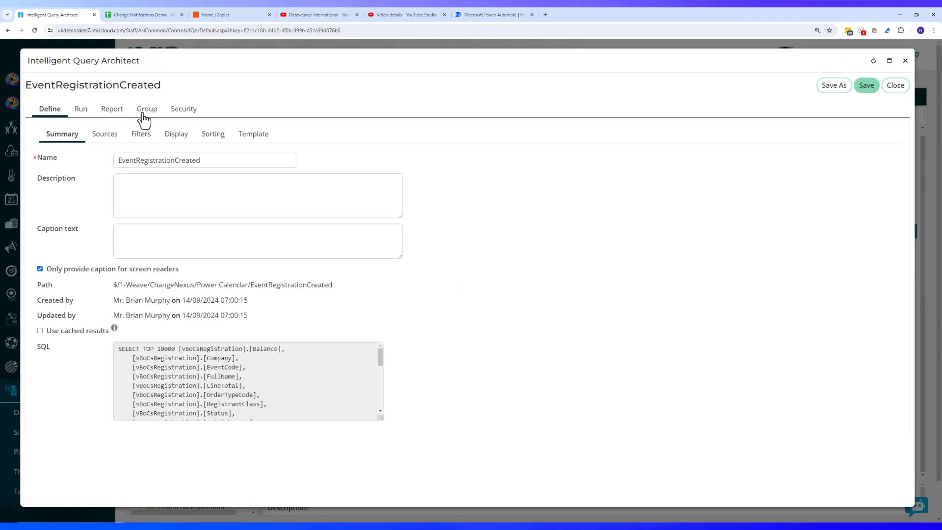
Review the query's Display properties and its Summary SQL
click(175, 136)
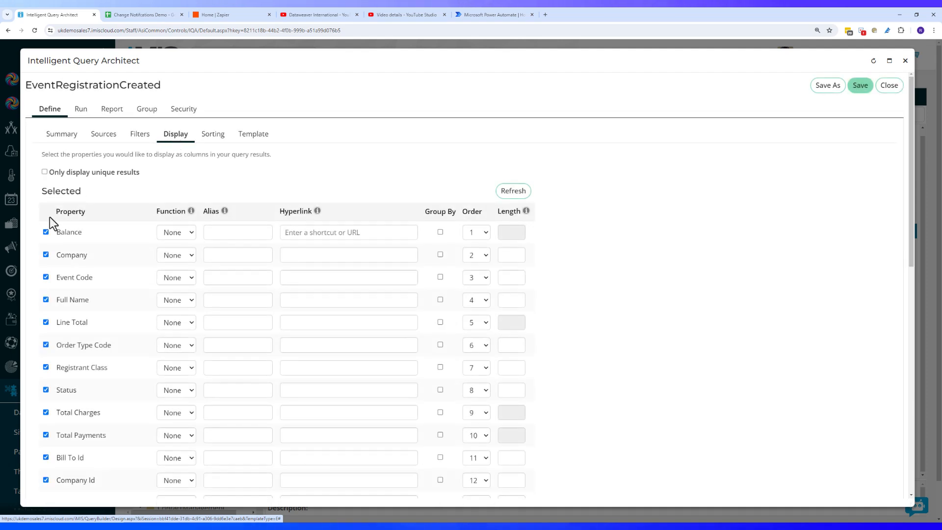
scroll(66, 294, down, 2)
scroll(70, 301, down, 2)
scroll(76, 305, up, 5)
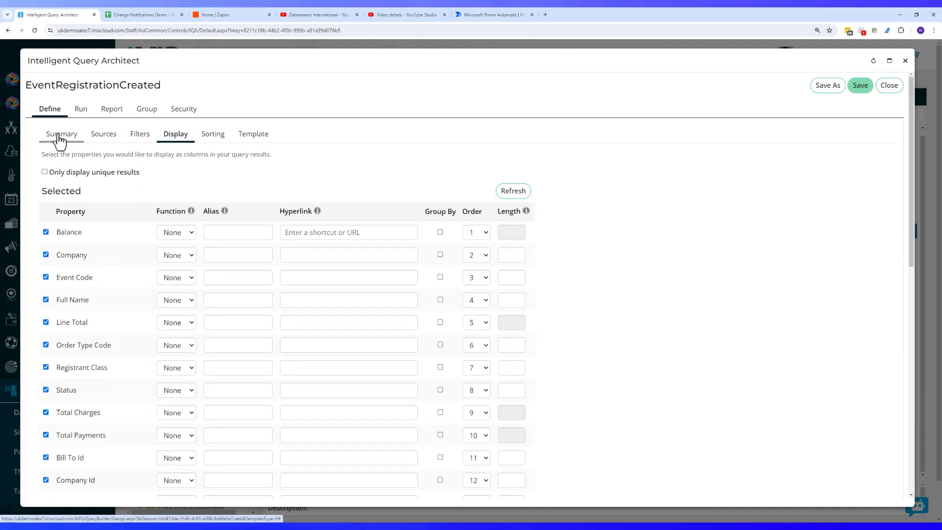
click(59, 140)
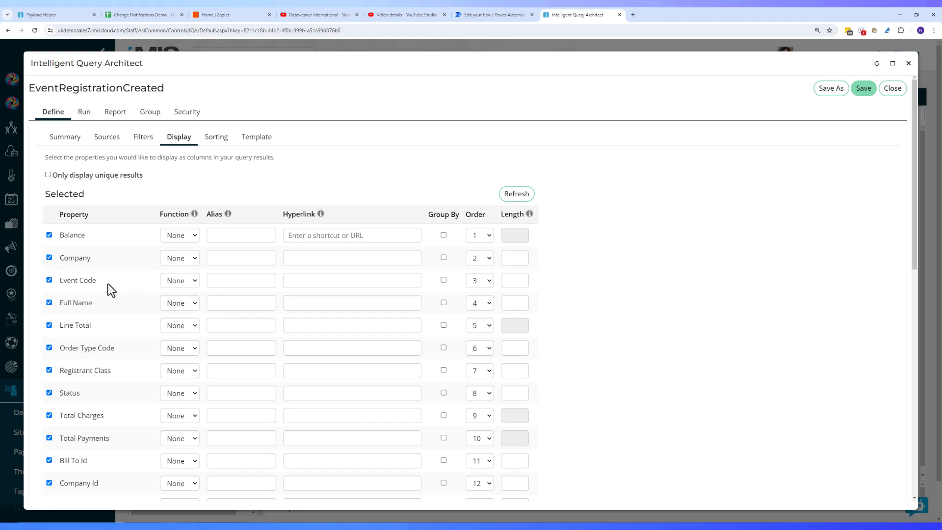
scroll(68, 336, down, 5)
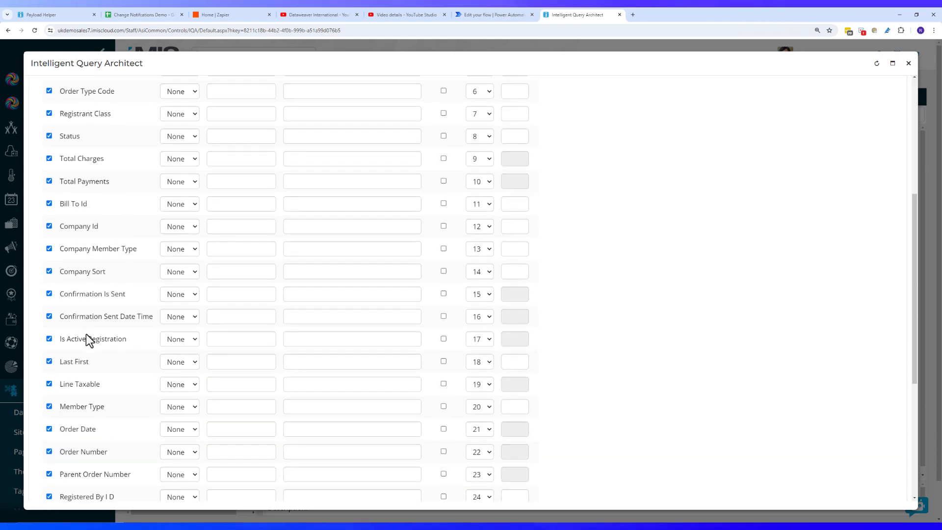
scroll(88, 339, down, 3)
scroll(100, 346, up, 5)
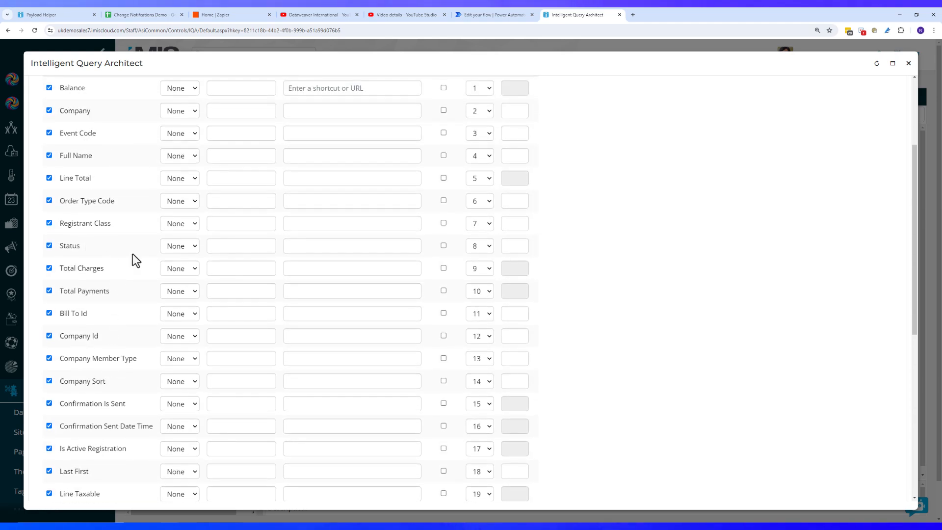
scroll(103, 187, up, 2)
scroll(129, 147, up, 1)
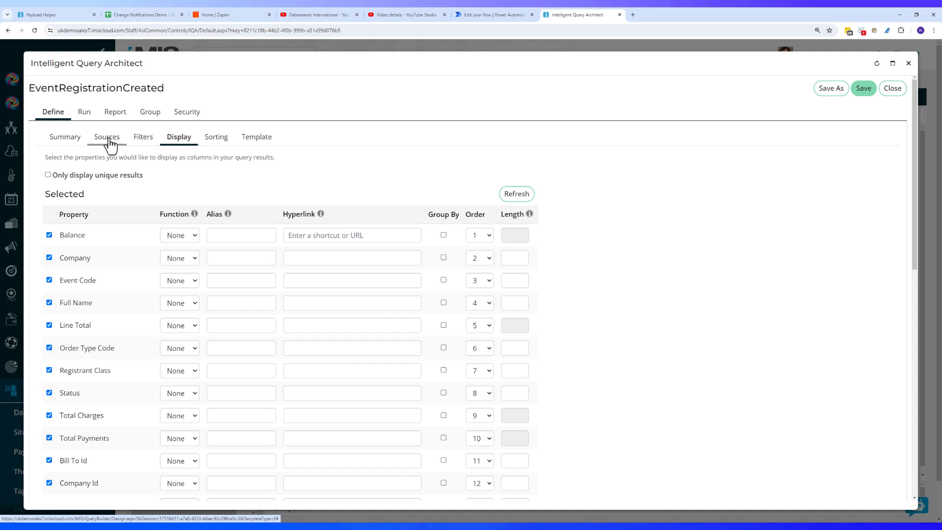
Add CsEvent as a query source, found by searching 'csev' among all sources
click(108, 138)
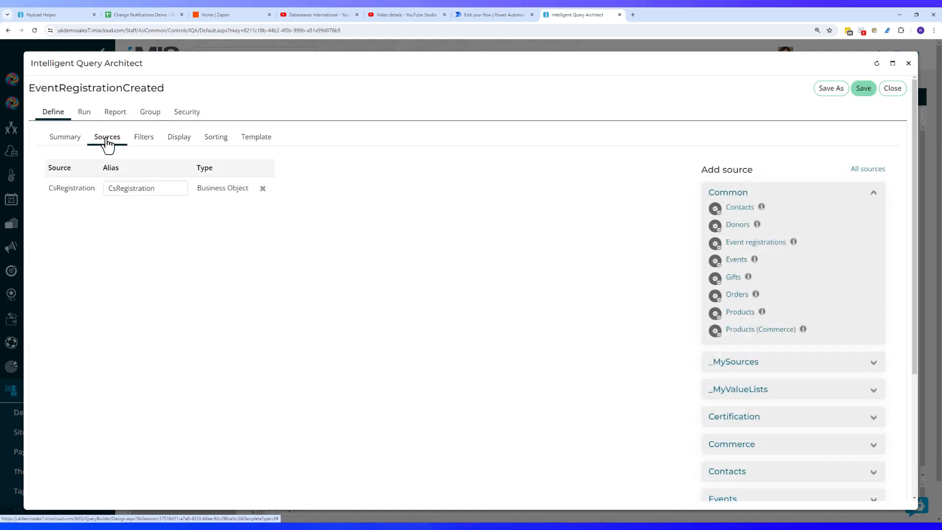
click(871, 178)
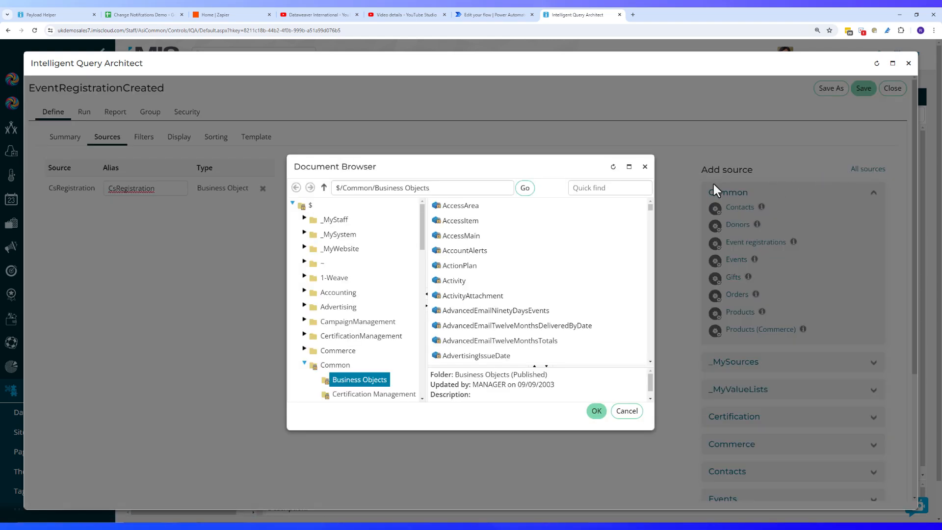
click(589, 189)
text(csev)
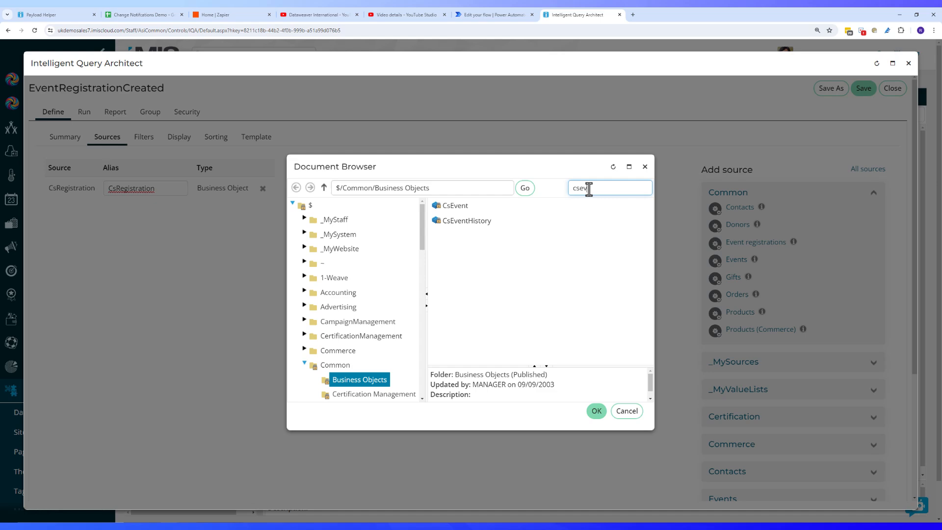
double_click(521, 210)
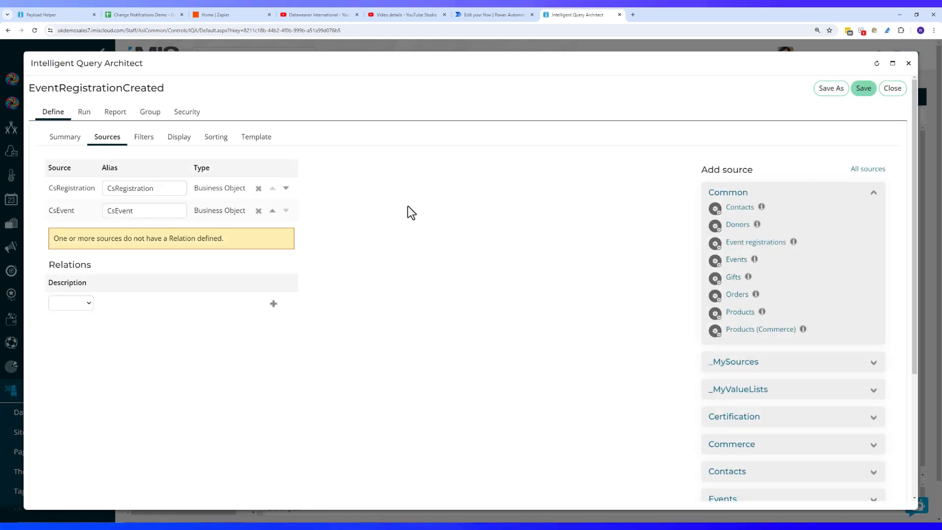
Add a custom relation: CsRegistration.Event Code equals CsEvent.Event Code
click(73, 325)
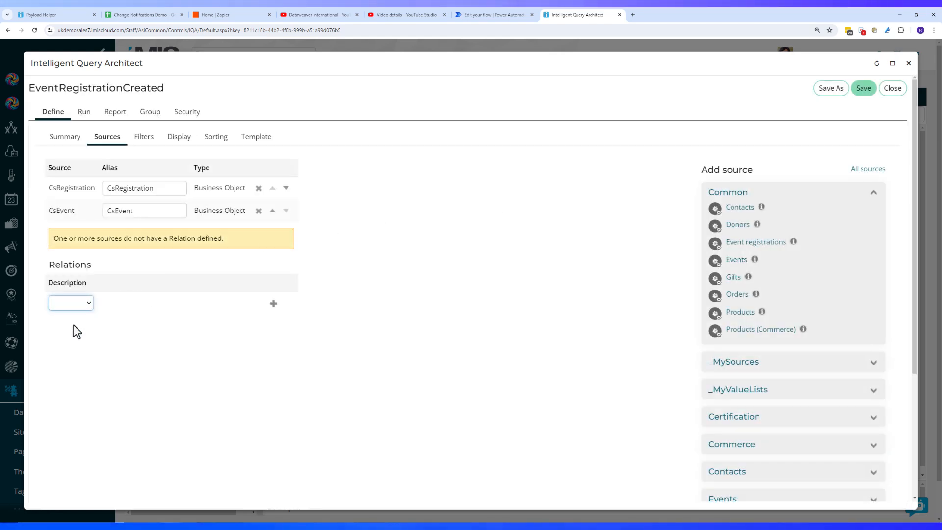
click(219, 325)
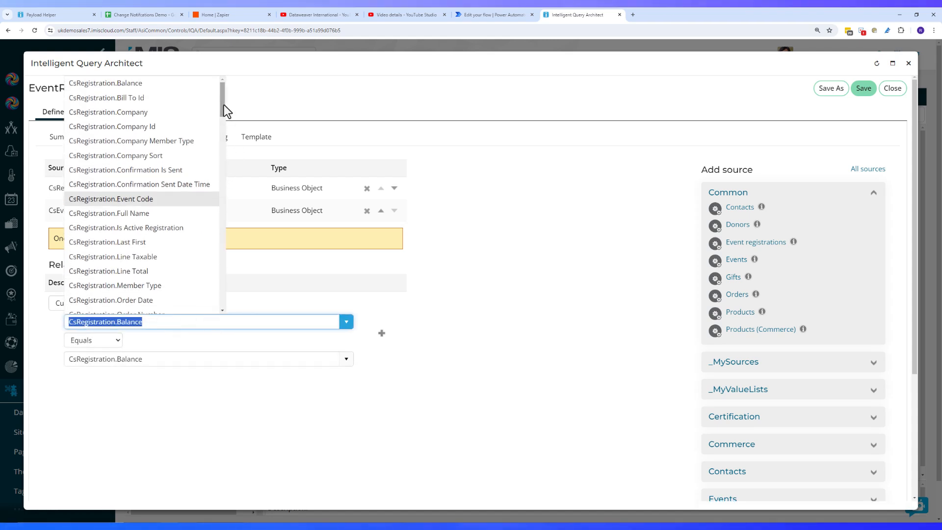
scroll(224, 108, down, 1)
scroll(223, 108, down, 1)
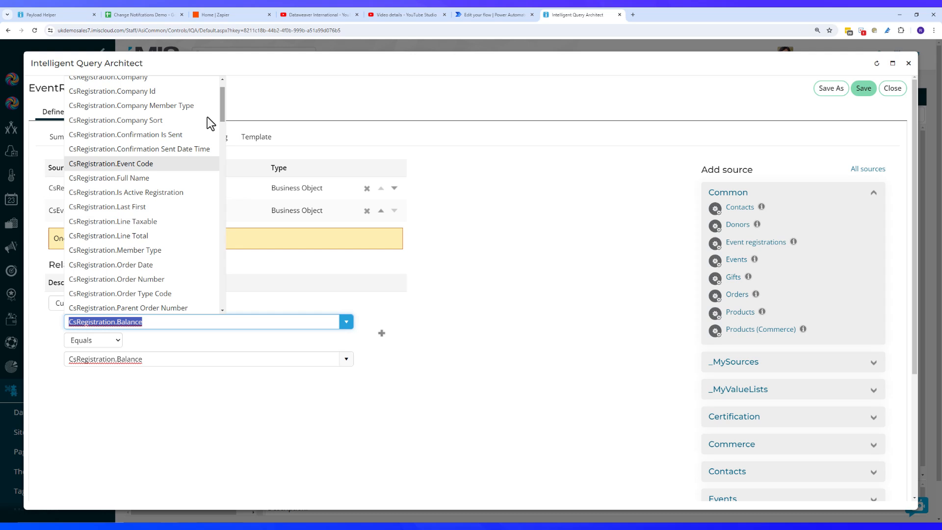
click(133, 166)
click(211, 363)
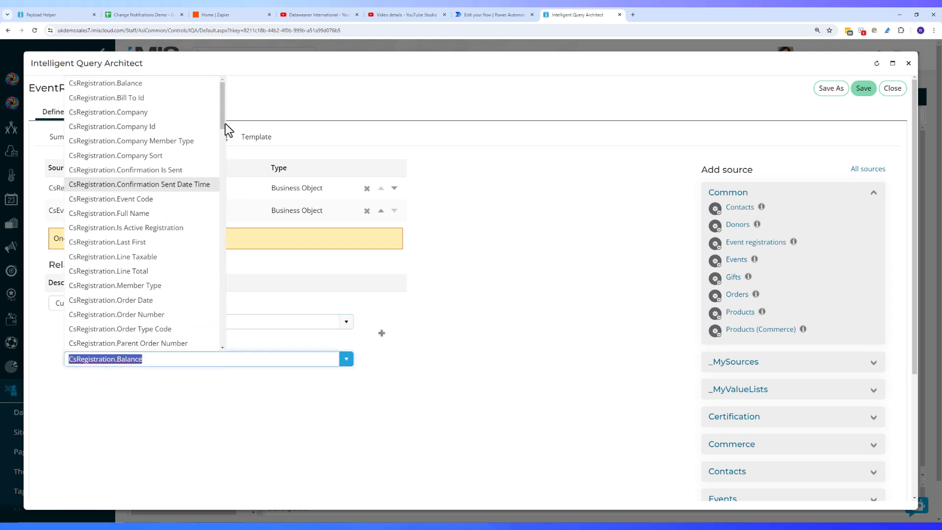
drag(224, 120, 218, 246)
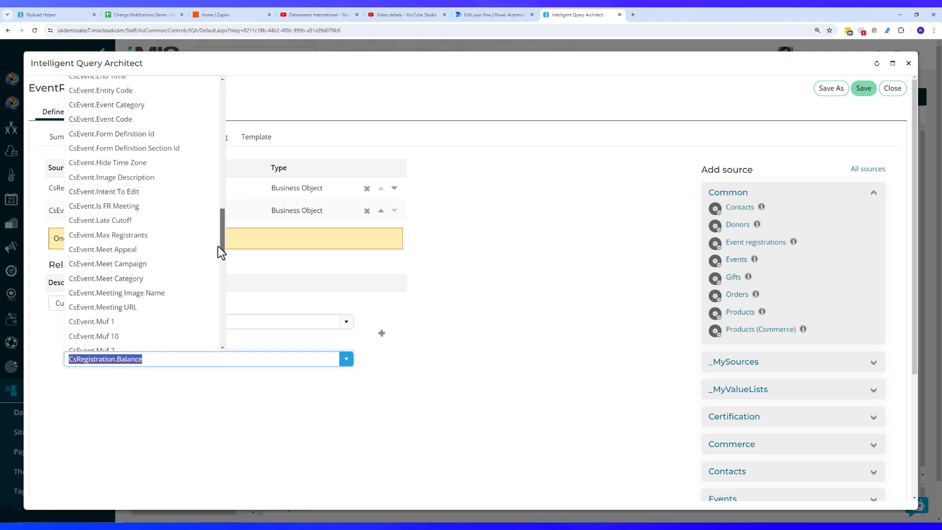
scroll(197, 203, up, 1)
click(157, 147)
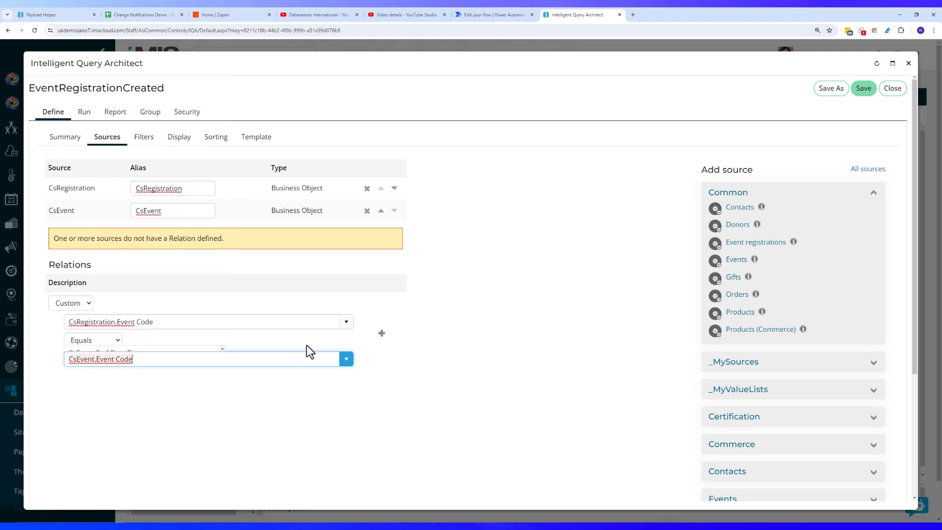
click(382, 333)
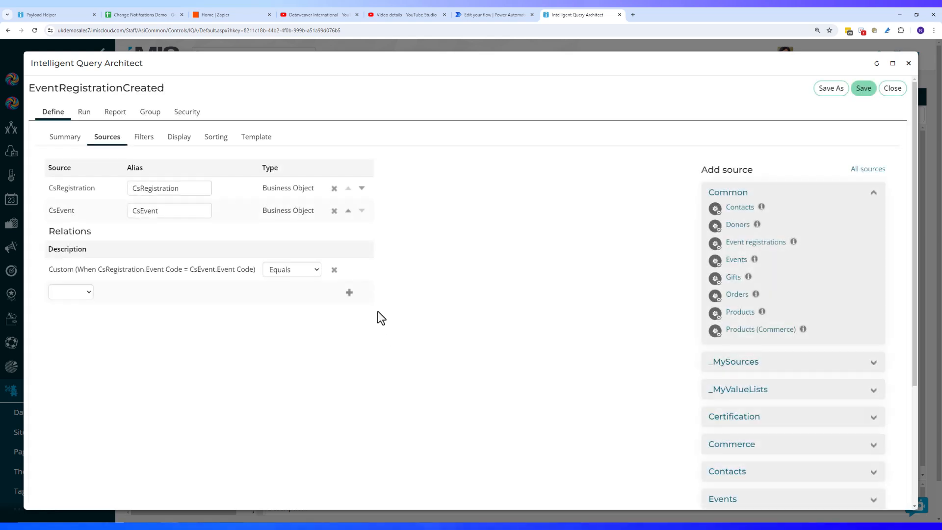
Tick [CsEvent] Description and Directions on the Display tab, refresh, and return to Sources
click(180, 137)
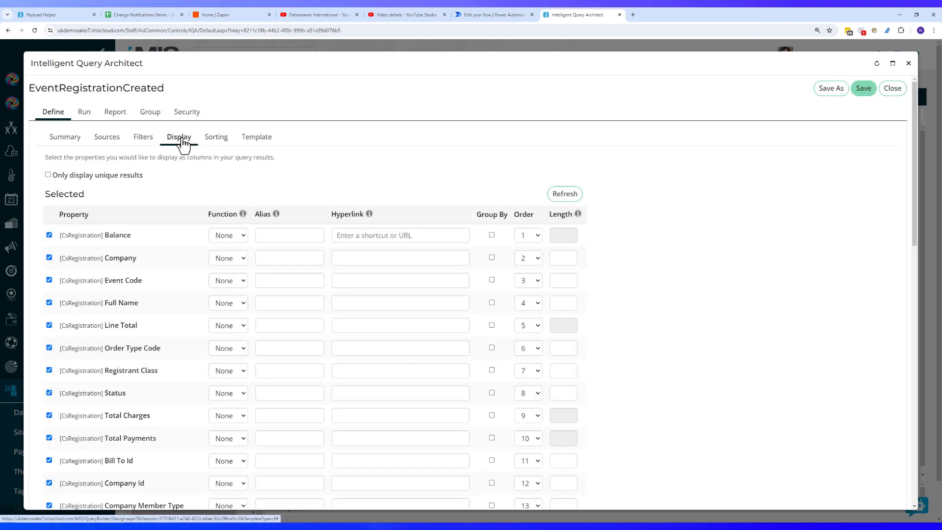
scroll(152, 328, down, 3)
scroll(151, 326, down, 11)
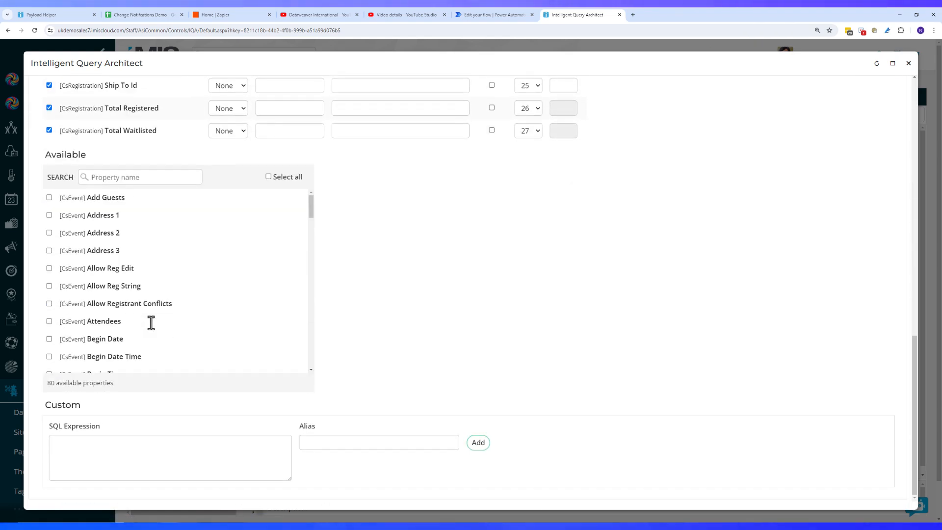
drag(308, 207, 320, 235)
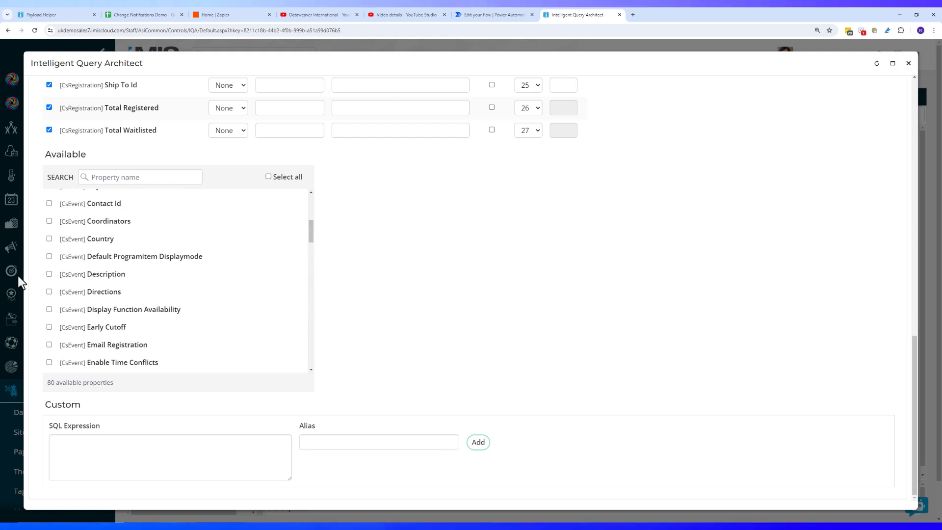
click(49, 273)
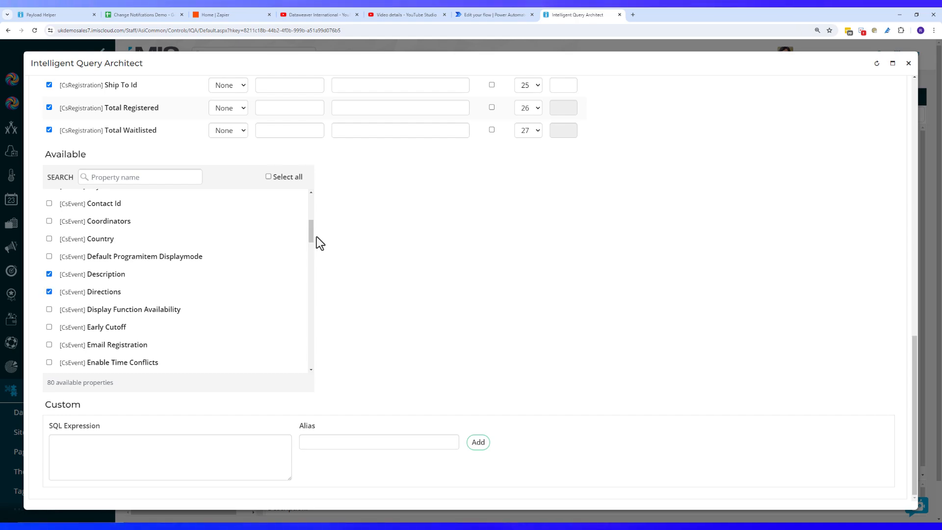
scroll(450, 269, up, 15)
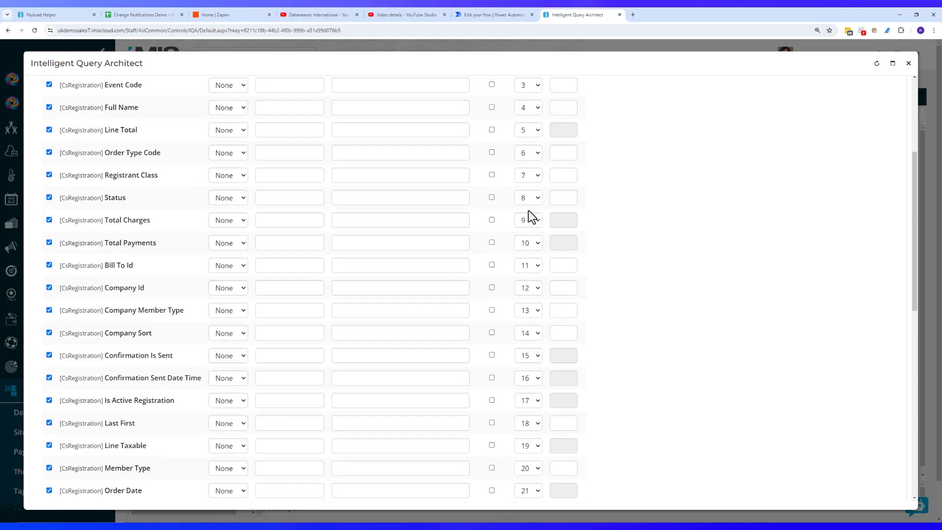
click(565, 195)
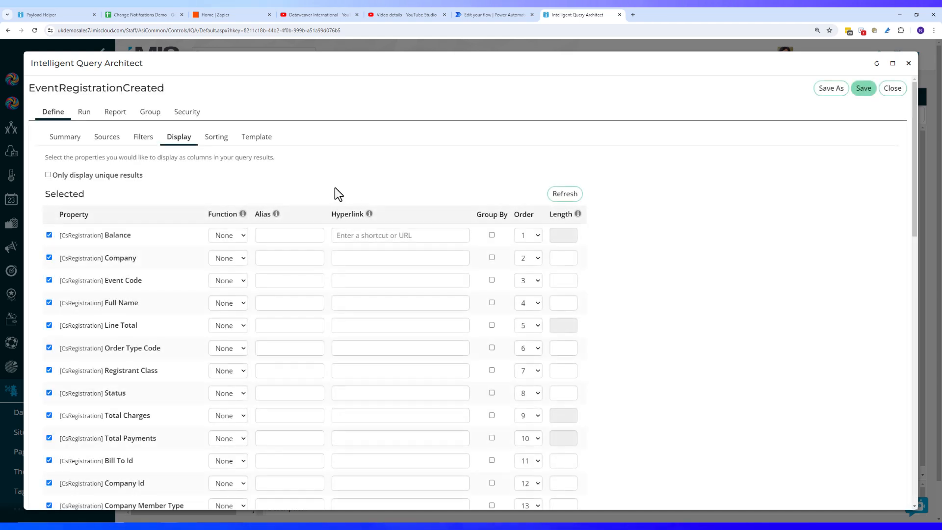
click(103, 142)
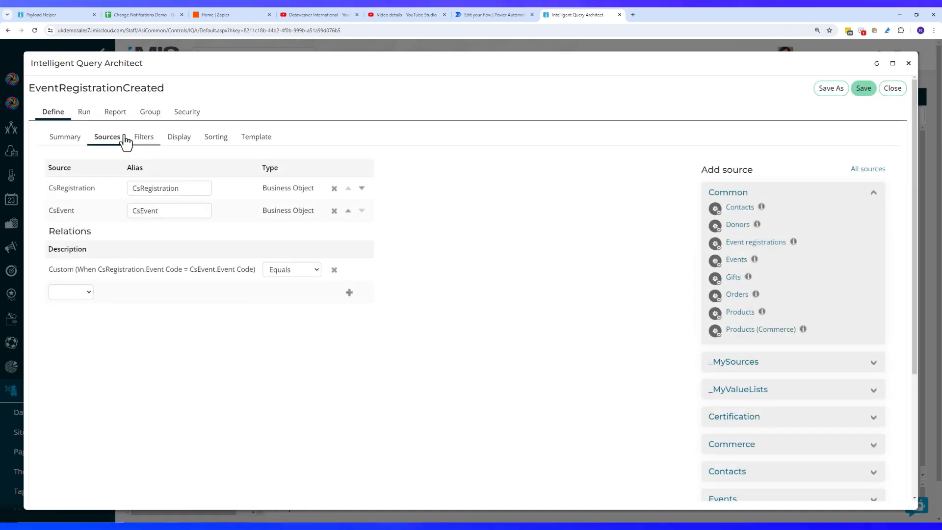
Add CsContact as a third query source, found by searching 'csc'
click(863, 169)
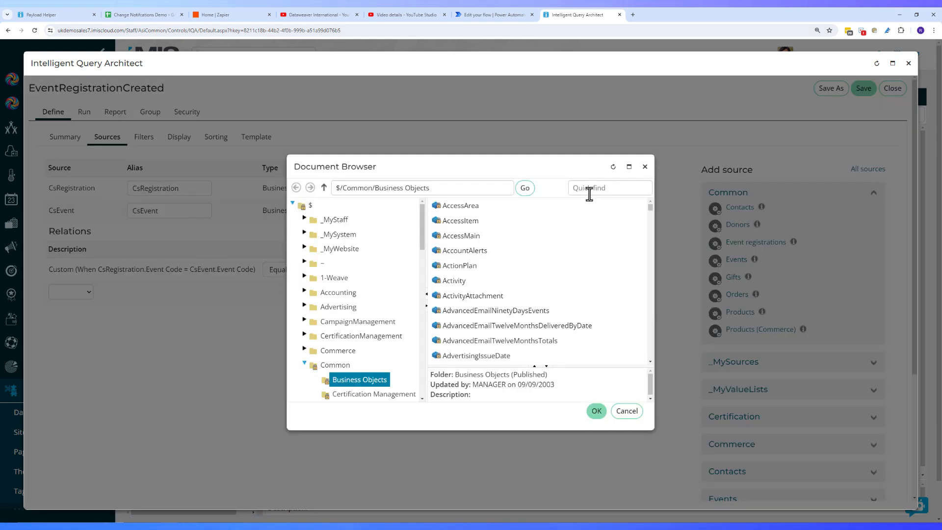
click(603, 188)
text(csc)
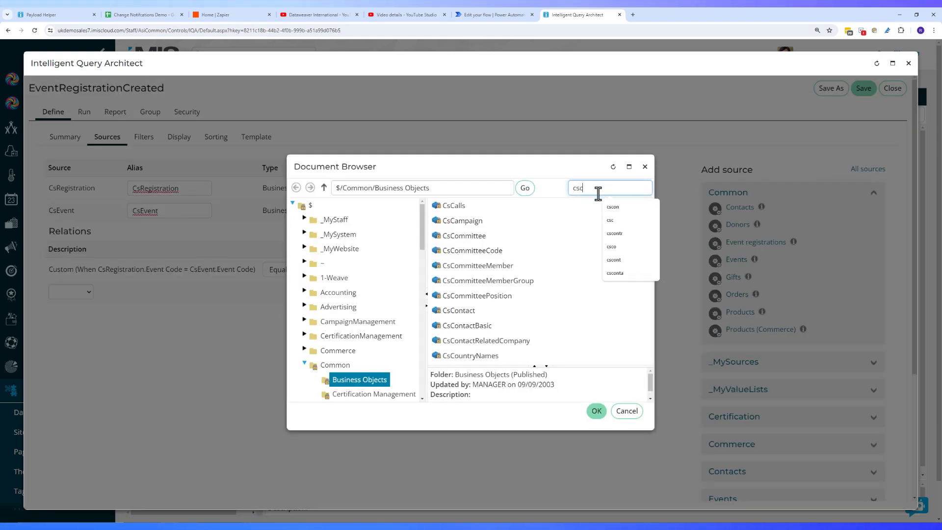
double_click(507, 315)
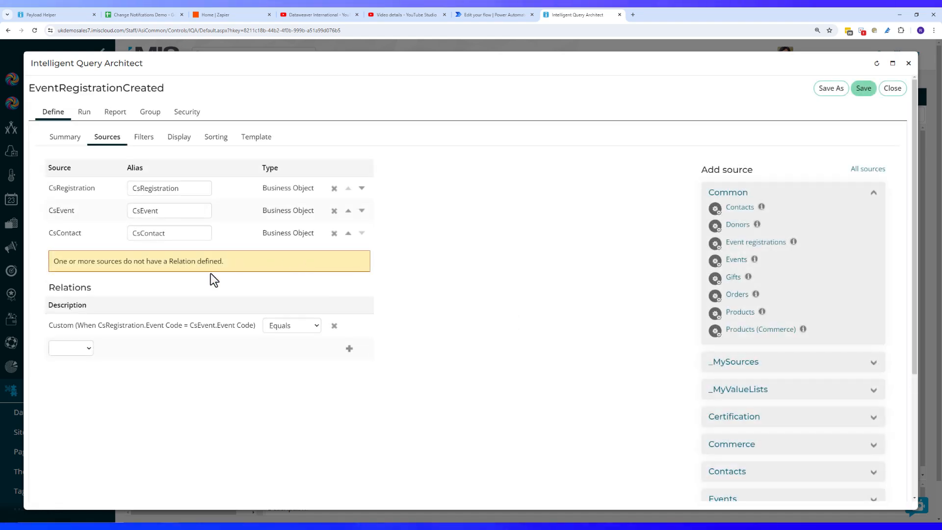
Add a custom relation: CsContact.iMIS Id equals CsRegistration.Ship To Id
click(75, 349)
click(77, 365)
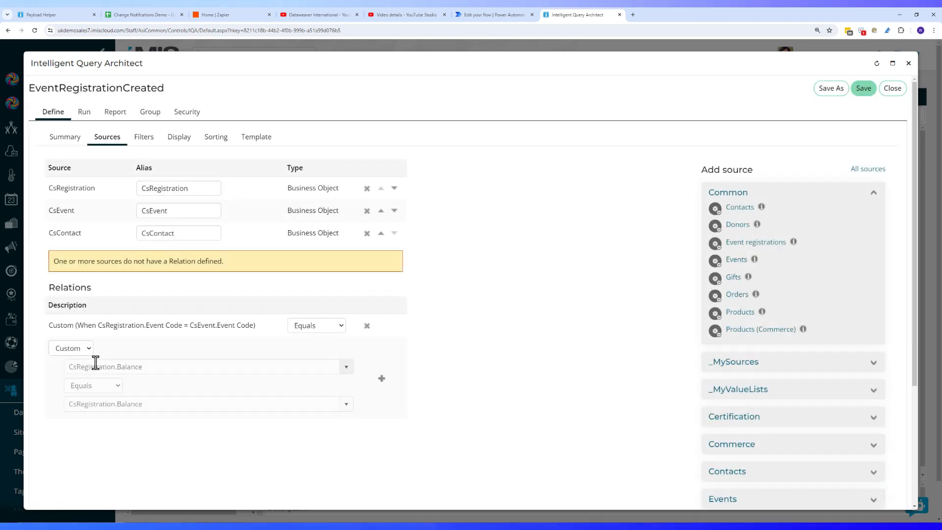
click(138, 368)
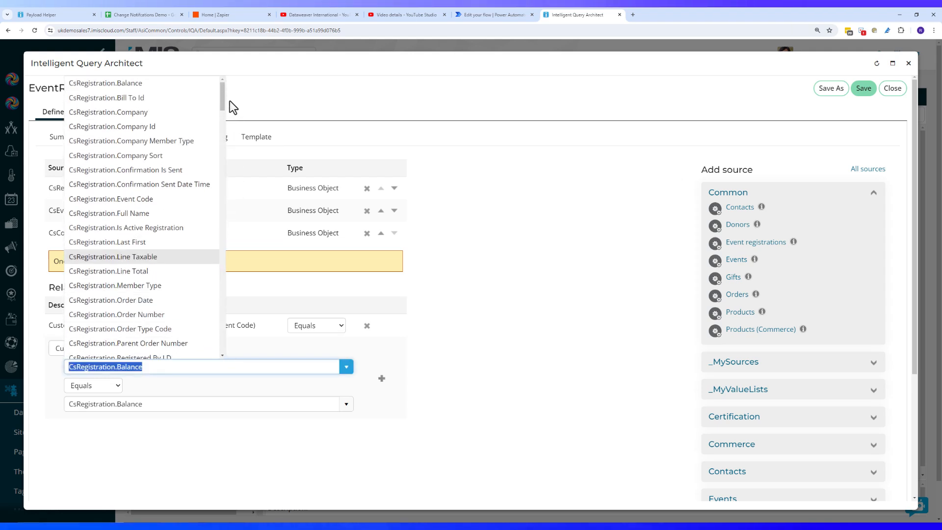
drag(222, 114, 215, 282)
click(181, 292)
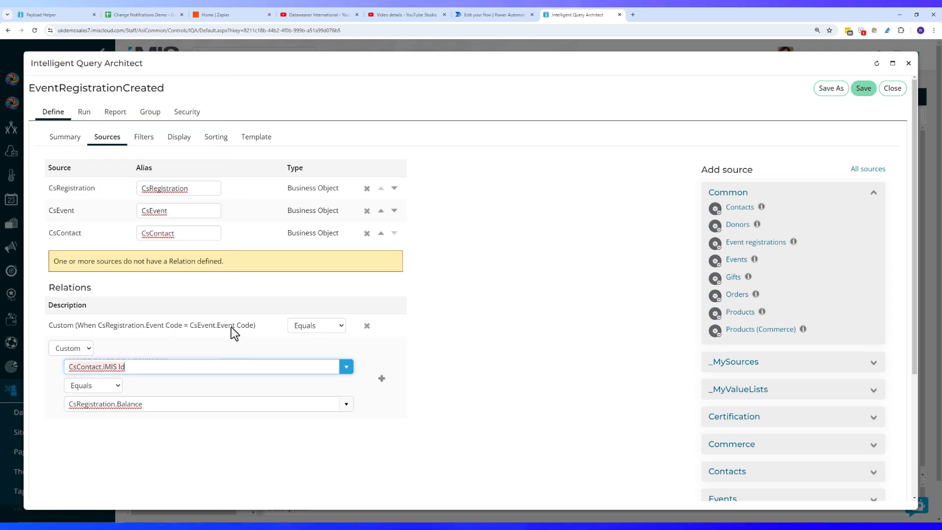
click(347, 410)
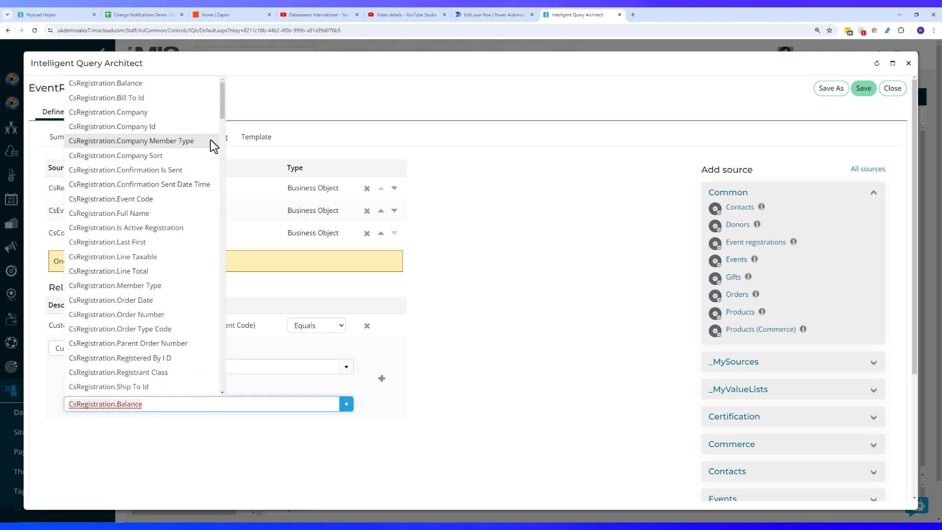
drag(222, 107, 222, 125)
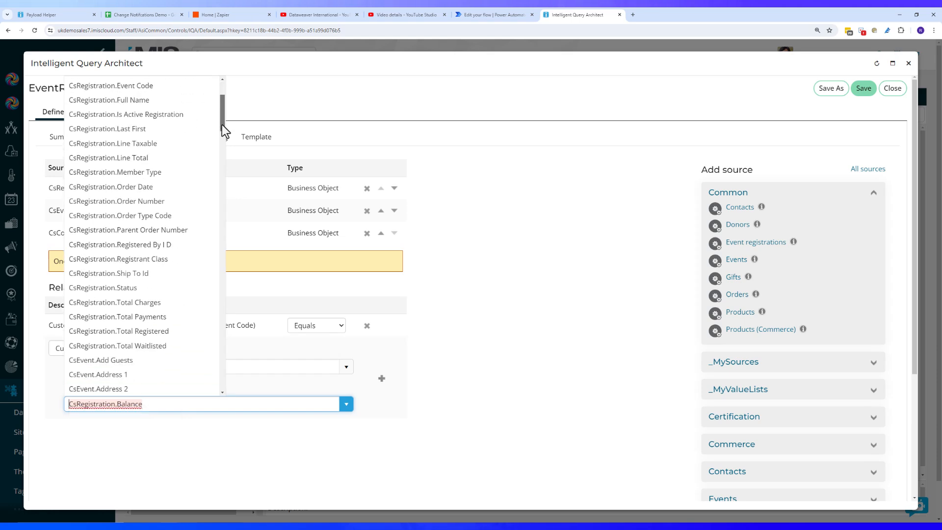
click(154, 260)
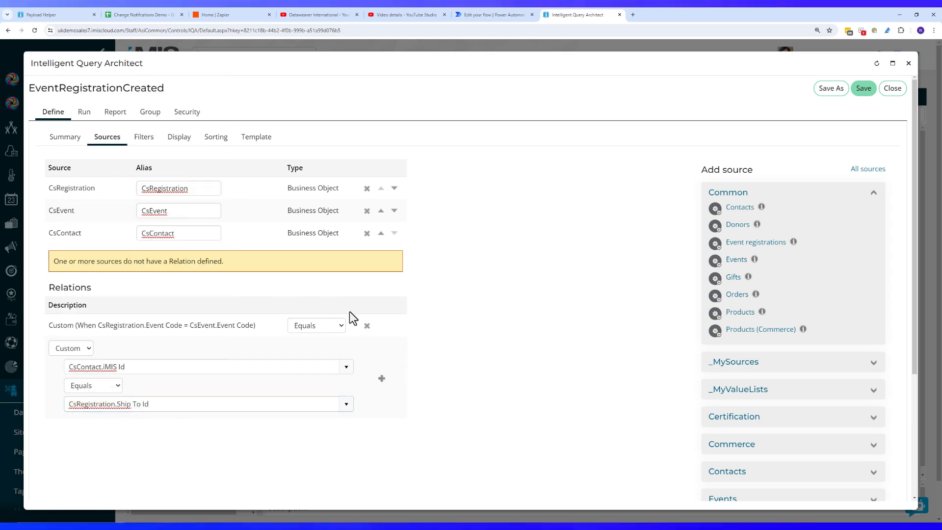
click(178, 144)
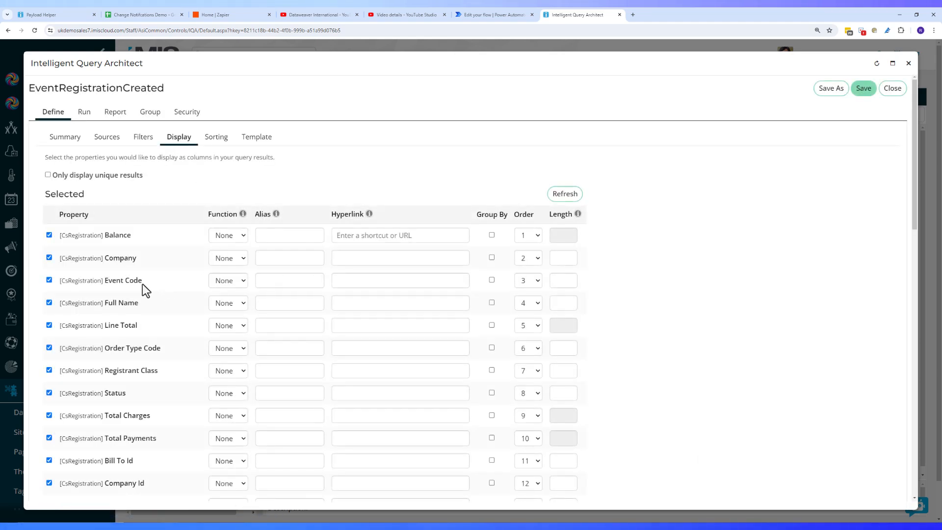
Include the contact's Full Name among the query's displayed columns
scroll(190, 289, down, 10)
scroll(190, 288, down, 5)
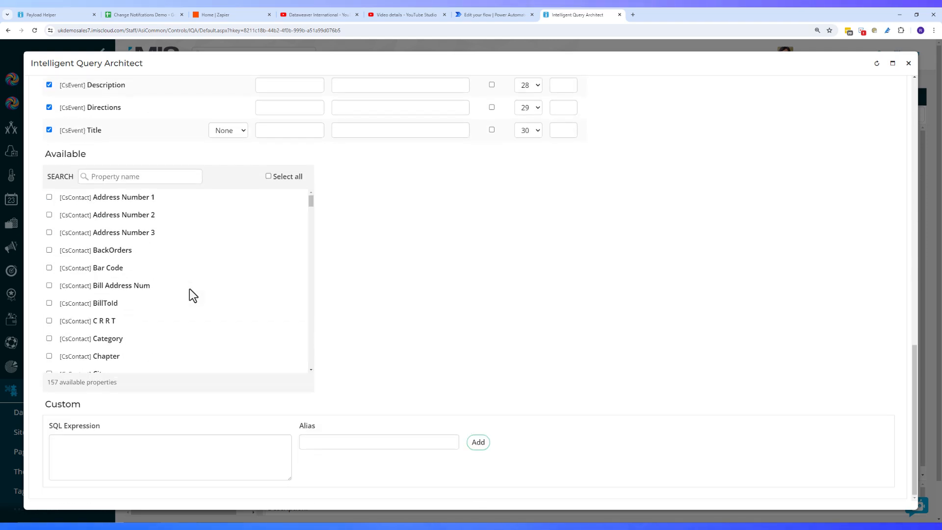
drag(310, 201, 297, 234)
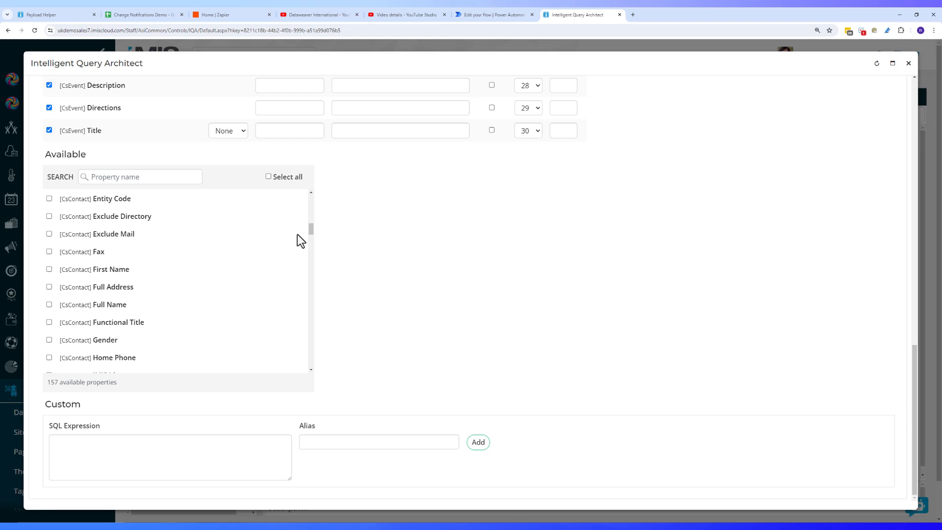
click(49, 305)
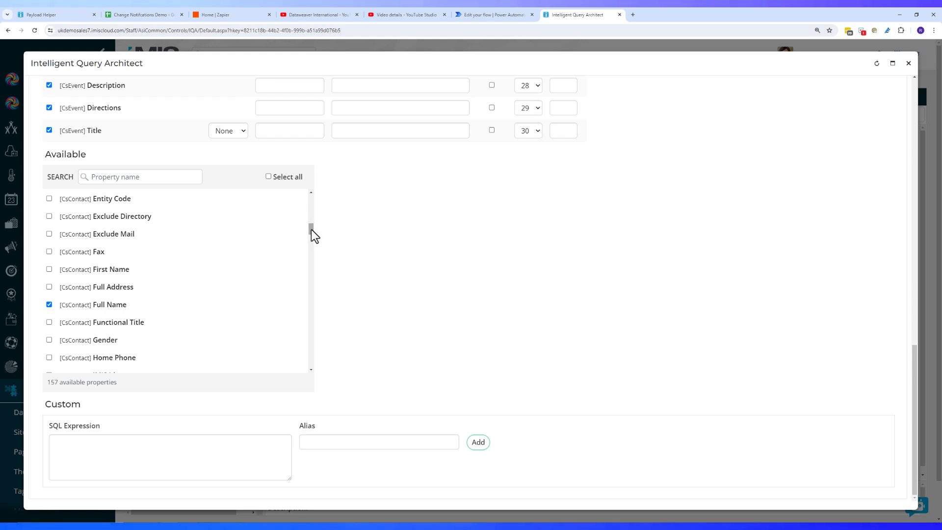
drag(311, 228, 308, 225)
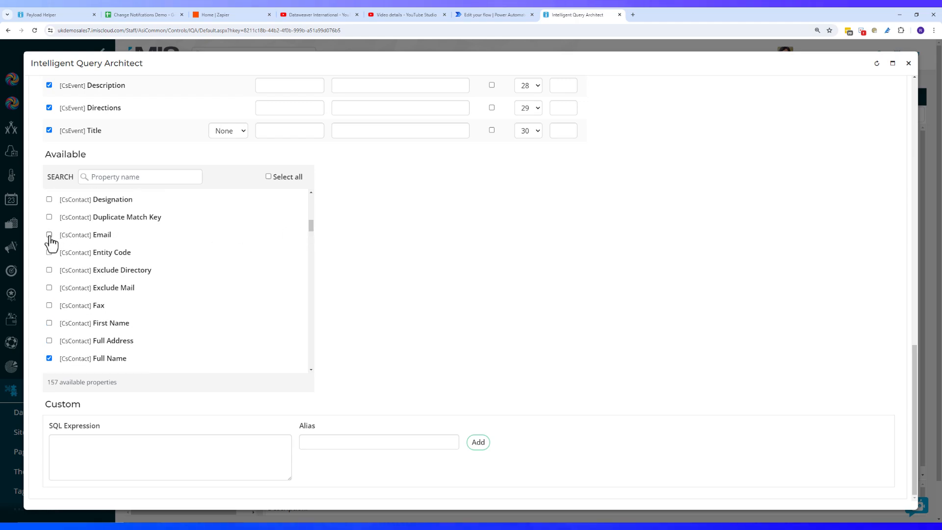
Untick Company Id and other unneeded columns, refresh the list, and save the query
scroll(425, 254, up, 20)
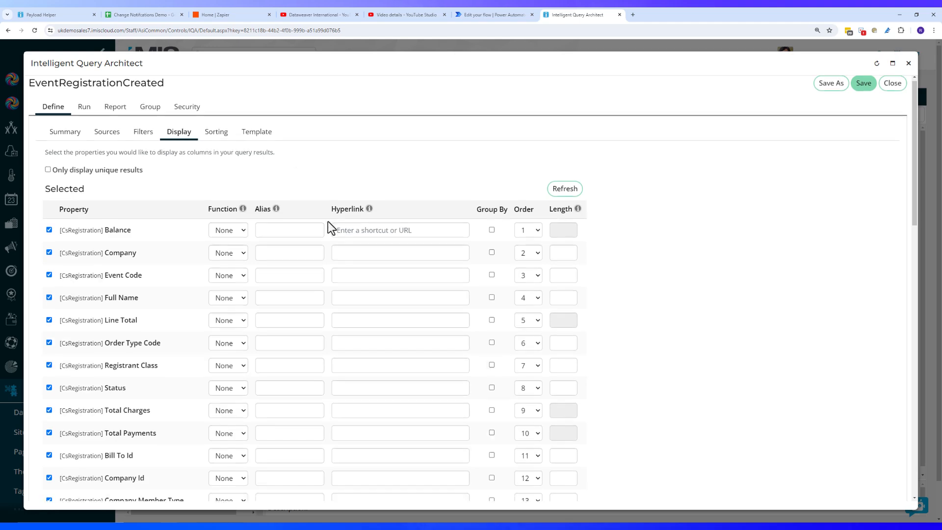
scroll(294, 244, down, 8)
scroll(226, 291, down, 1)
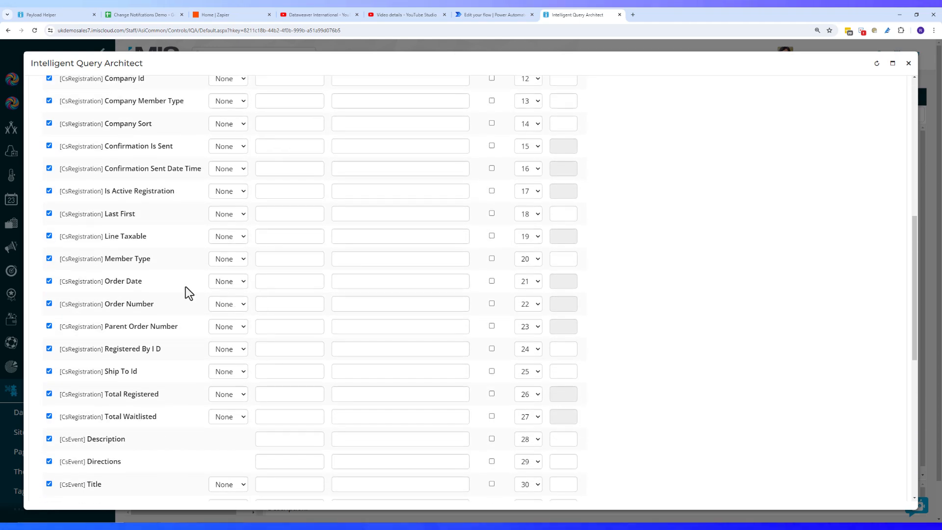
scroll(69, 316, up, 6)
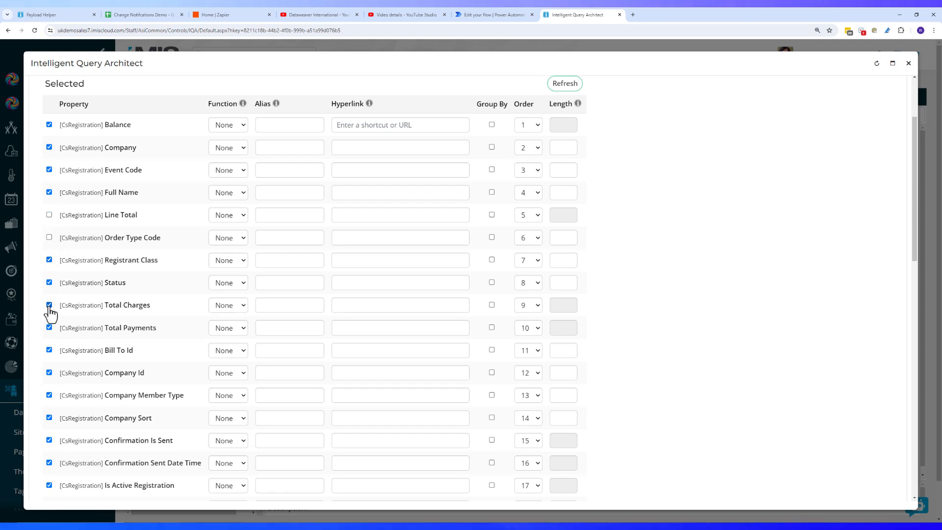
click(49, 373)
scroll(490, 235, up, 3)
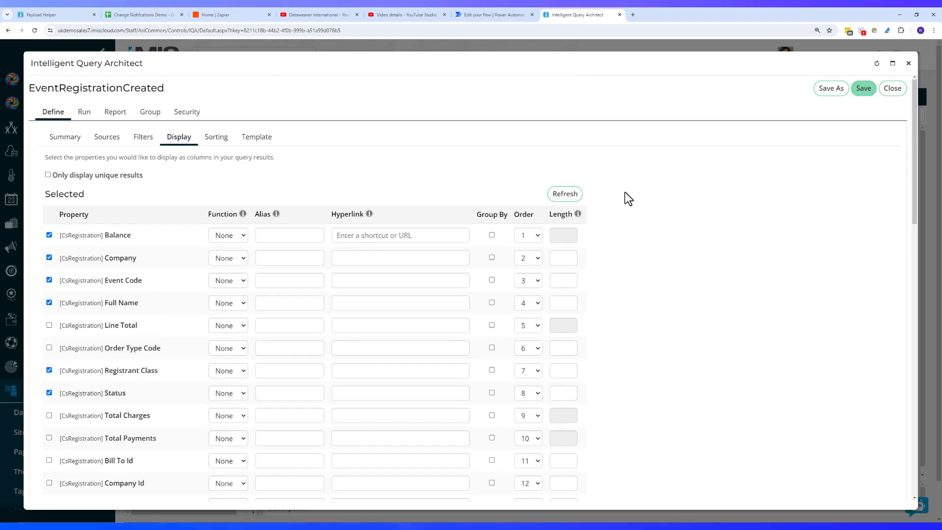
click(567, 195)
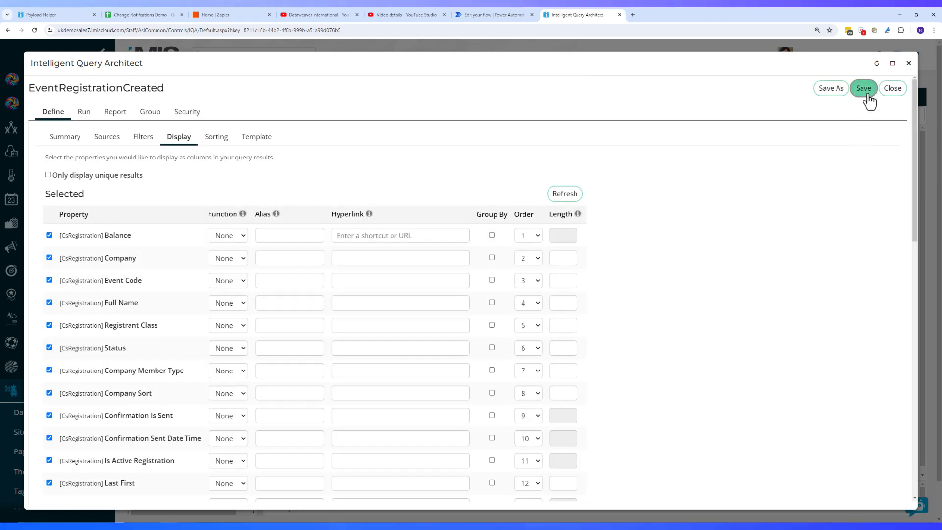
click(864, 89)
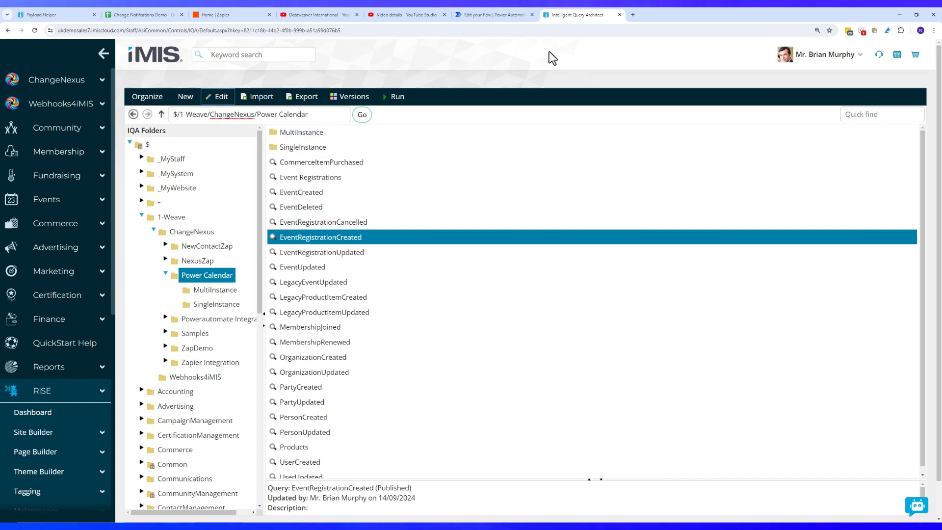
In a new browser tab, create an automated cloud flow from My flows, skipping trigger selection
click(633, 15)
text(make.powerautomate.com/environments/Default-a19288d2-fc7d-44d8-8b6e-d1bf65d3f8dd/flows)
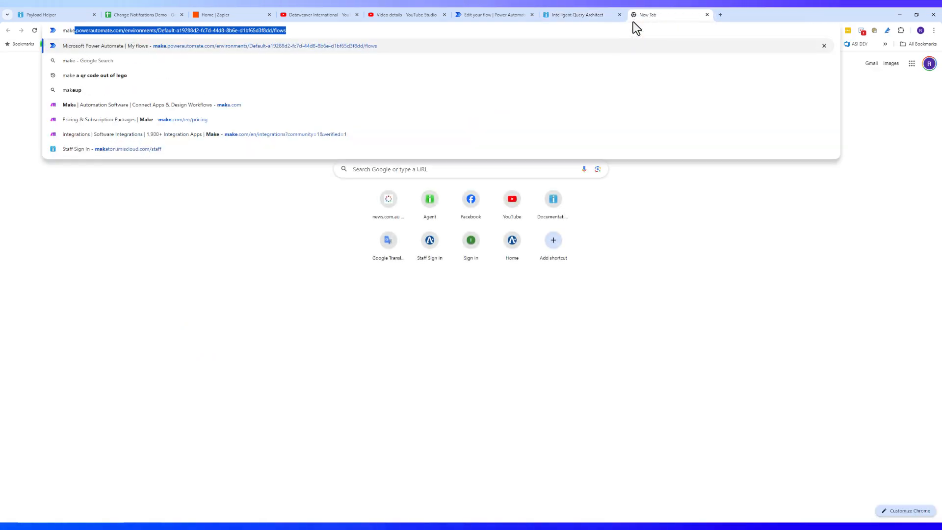
key(Return)
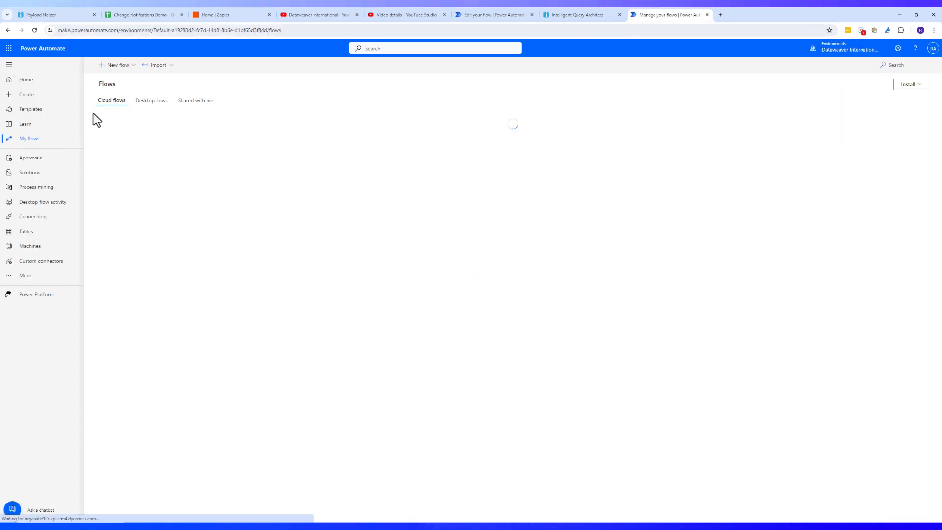
click(116, 69)
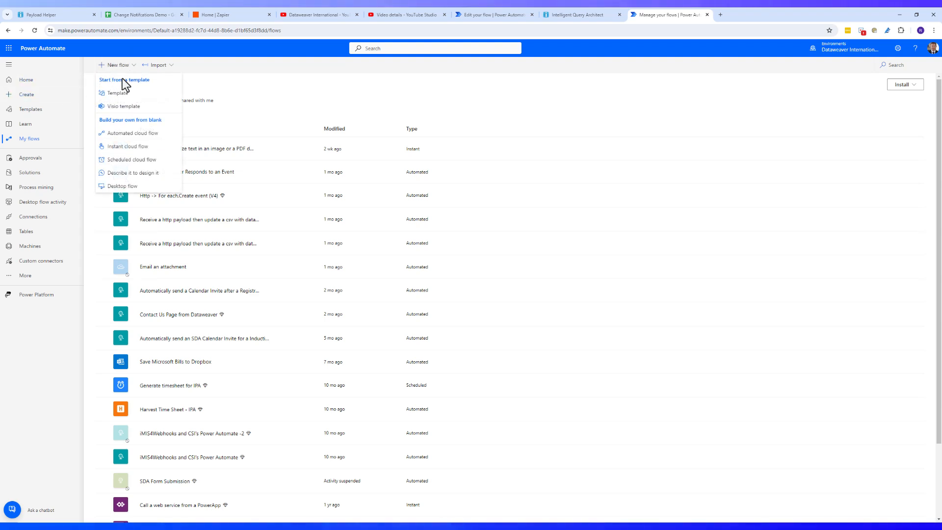
click(144, 137)
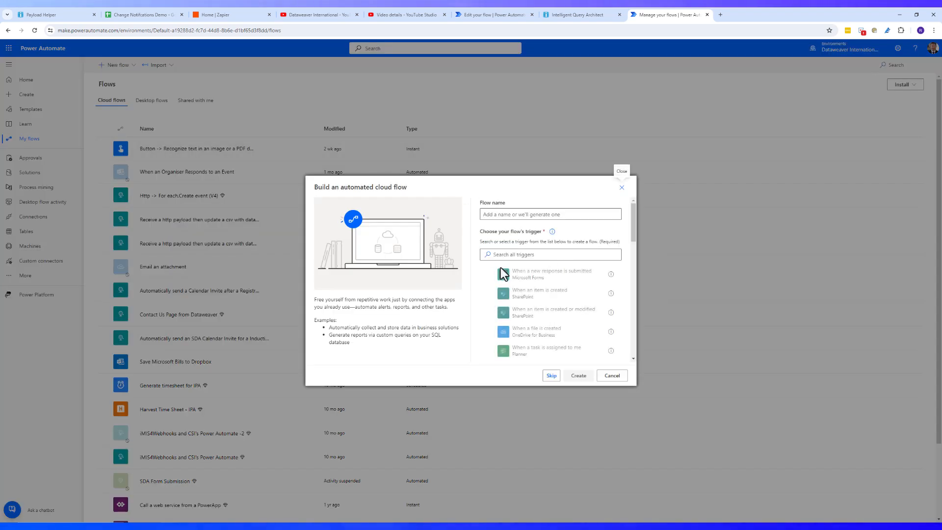
click(552, 376)
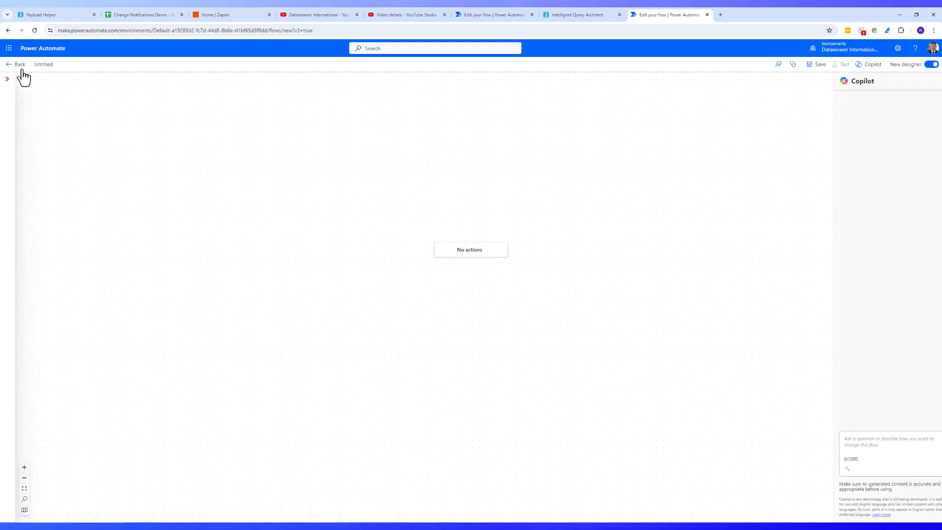
Add the 'When an HTTP request is received' trigger and open 'Use sample payload to generate schema'
click(475, 291)
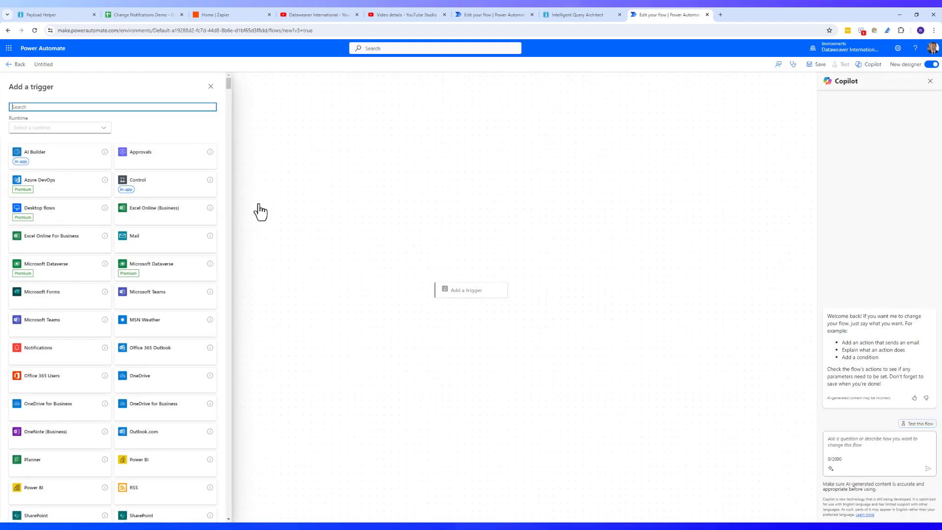
text(http)
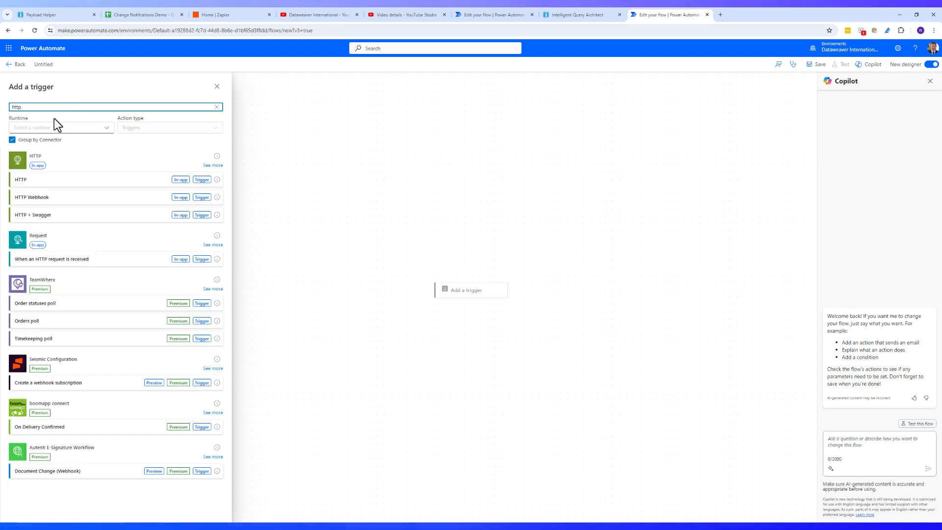
click(155, 260)
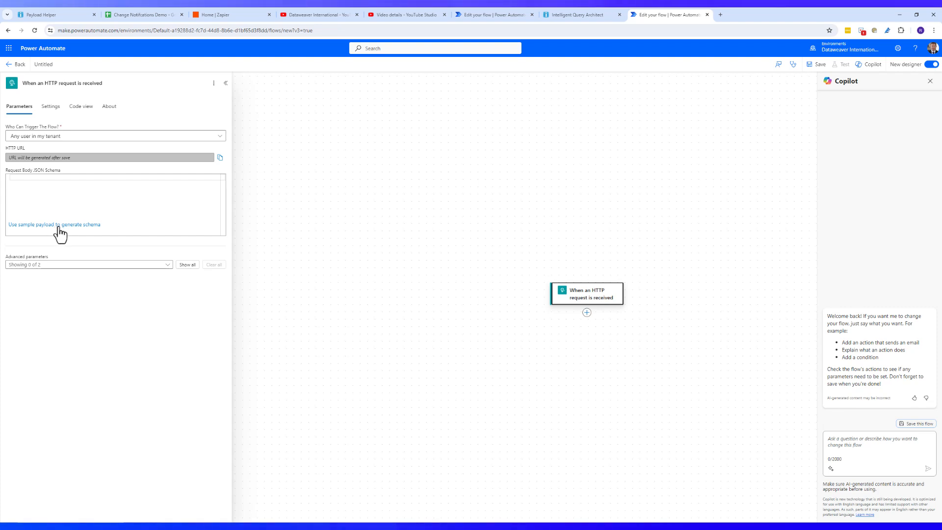
click(83, 227)
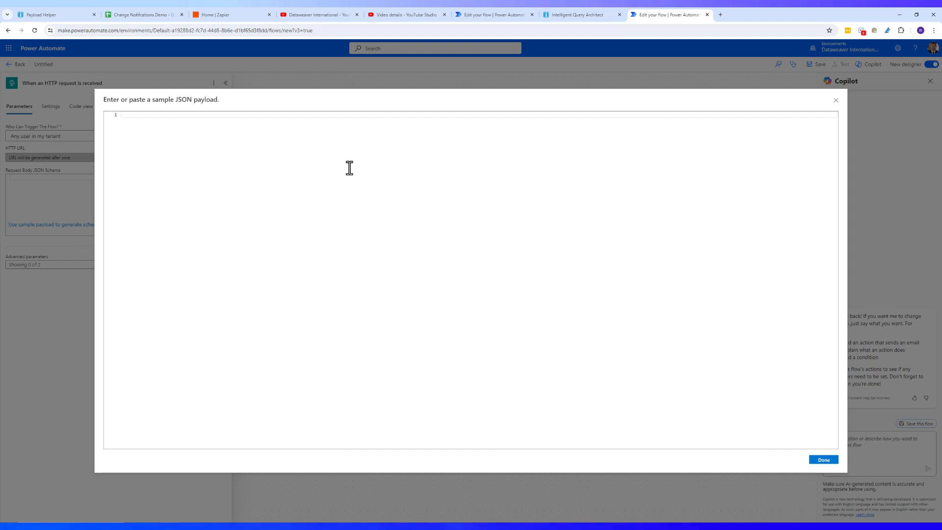
In the Payload Helper, select the Power Calendar EventRegistrationCreated query as the source
click(46, 16)
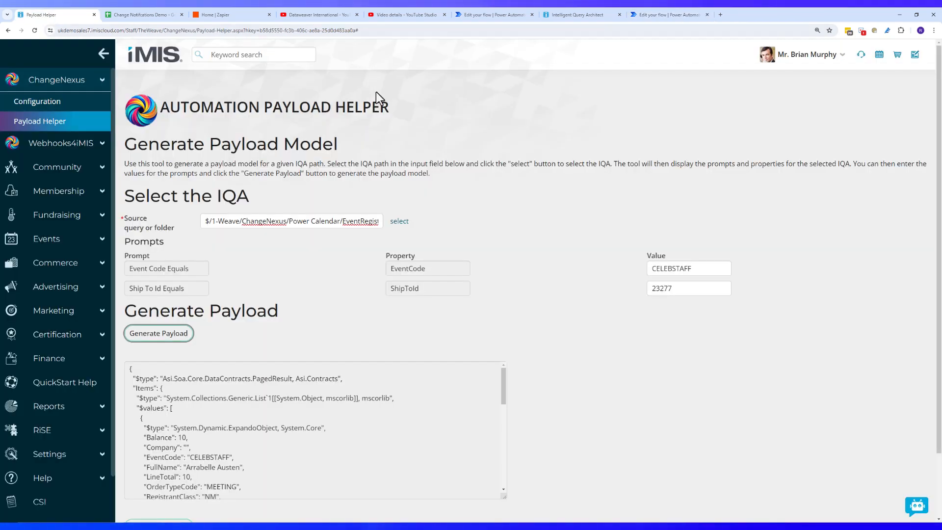
click(45, 123)
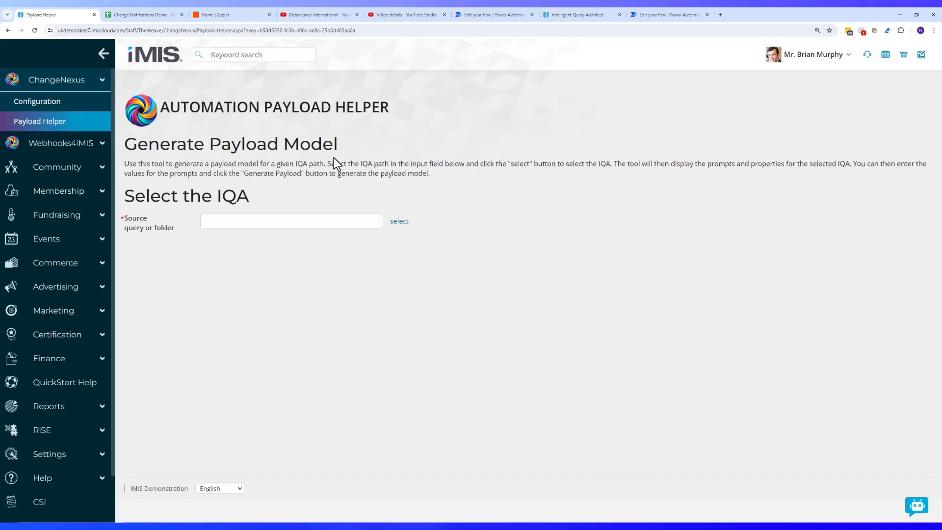
click(400, 221)
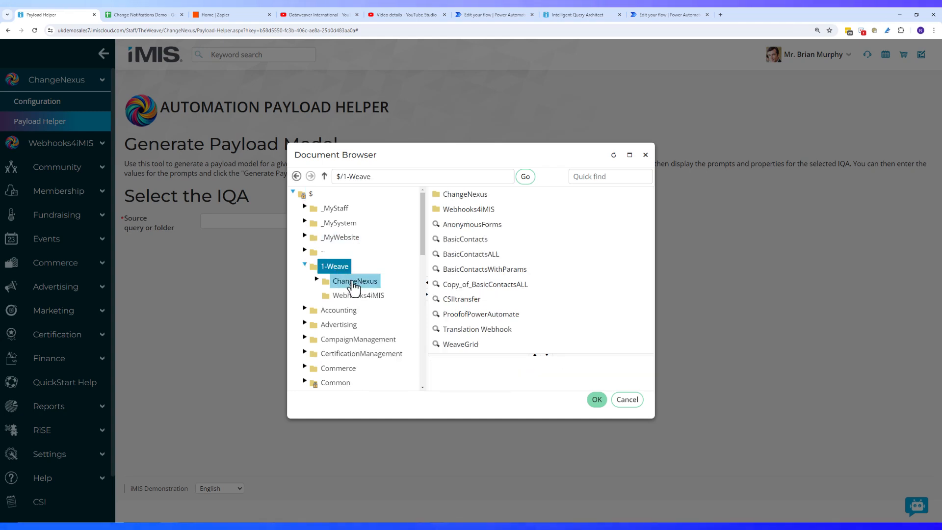
click(354, 283)
click(374, 326)
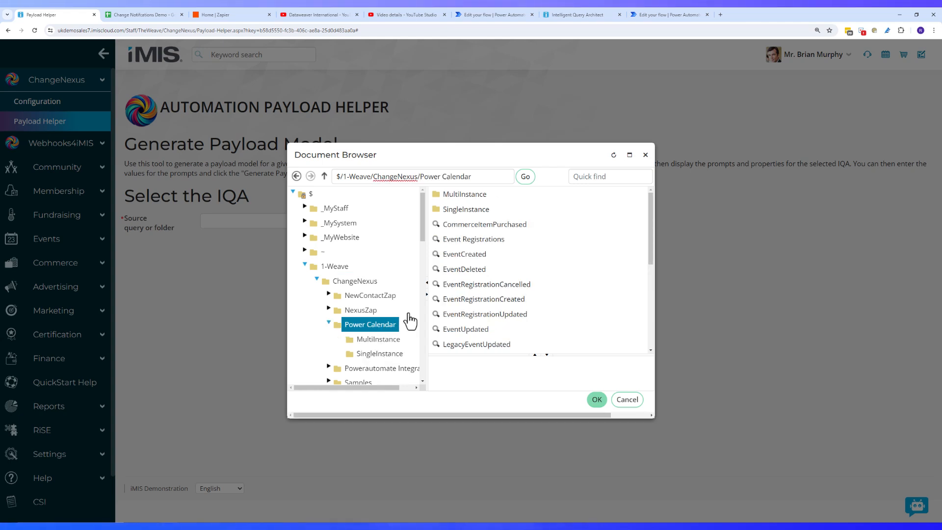
click(516, 302)
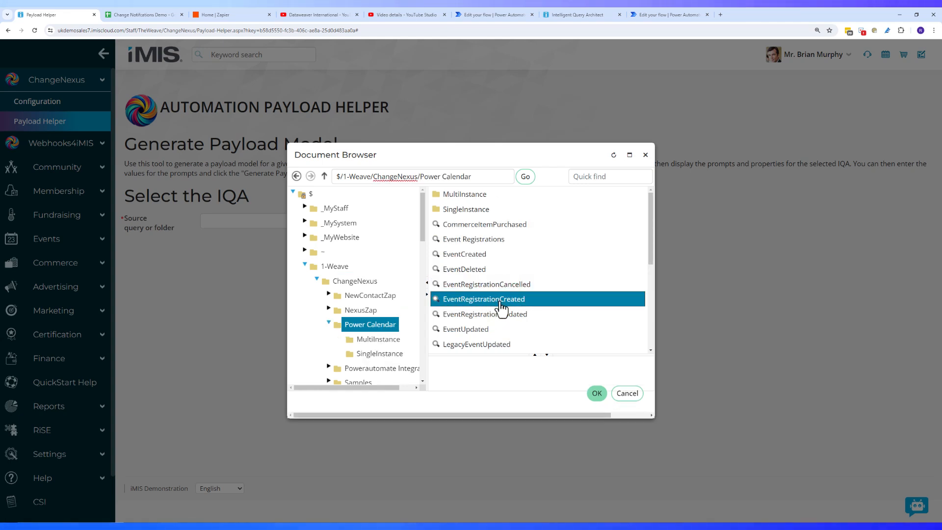
click(597, 392)
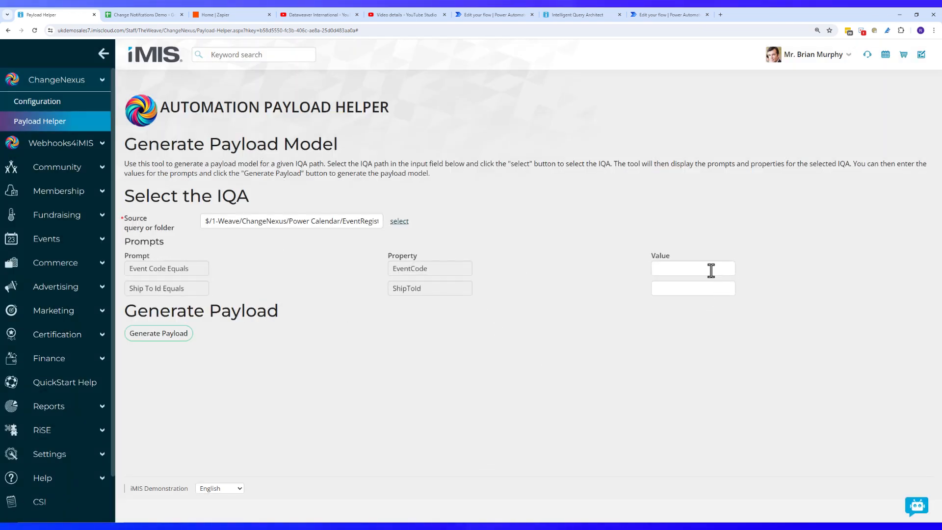
Enter event code CELEBSTAFF and a ship-to contact id, then generate the JSON payload
click(677, 240)
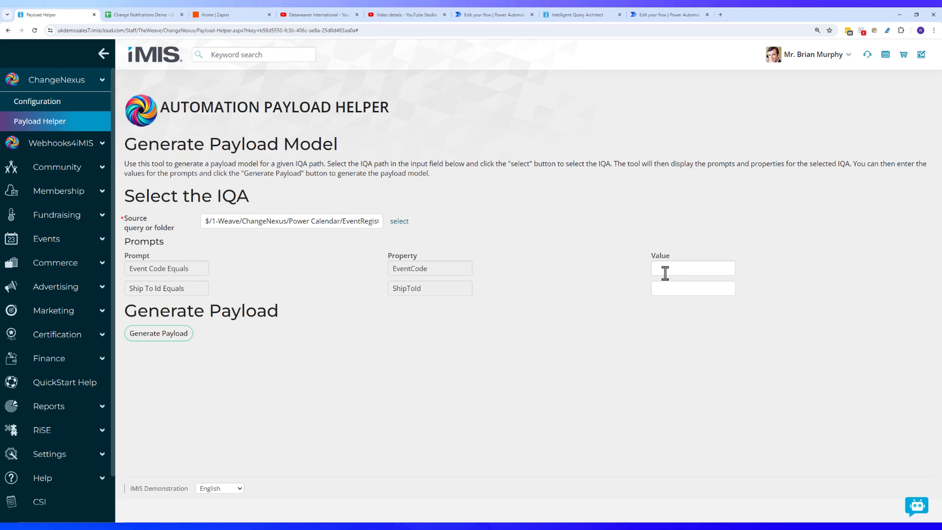
click(665, 273)
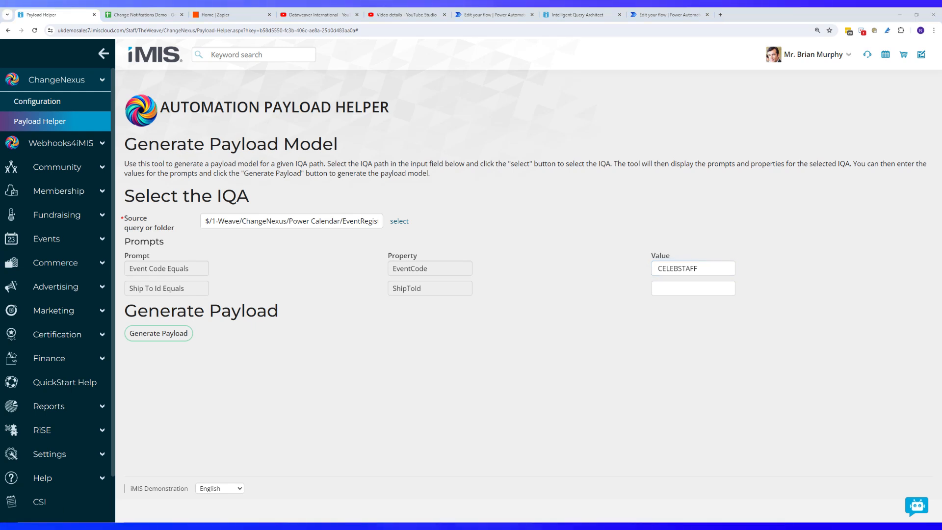
click(696, 288)
text(23277)
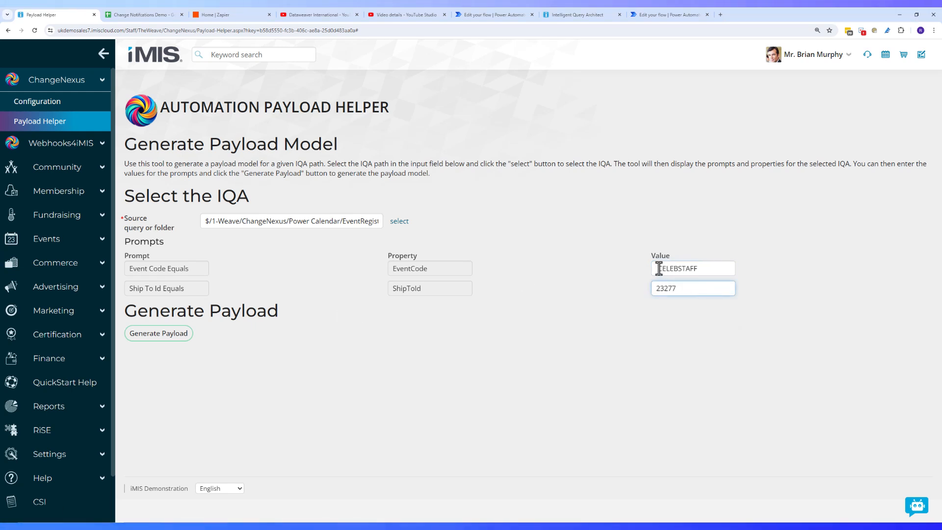
click(658, 269)
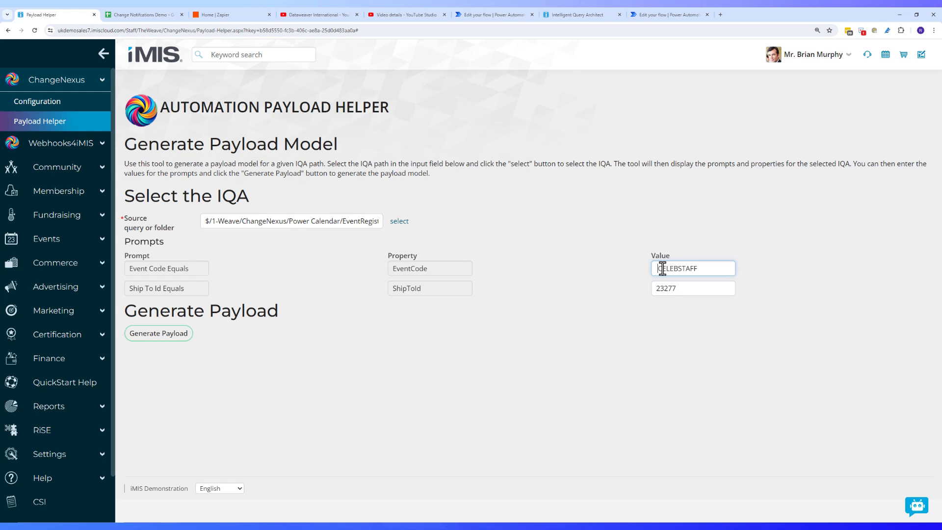
click(146, 334)
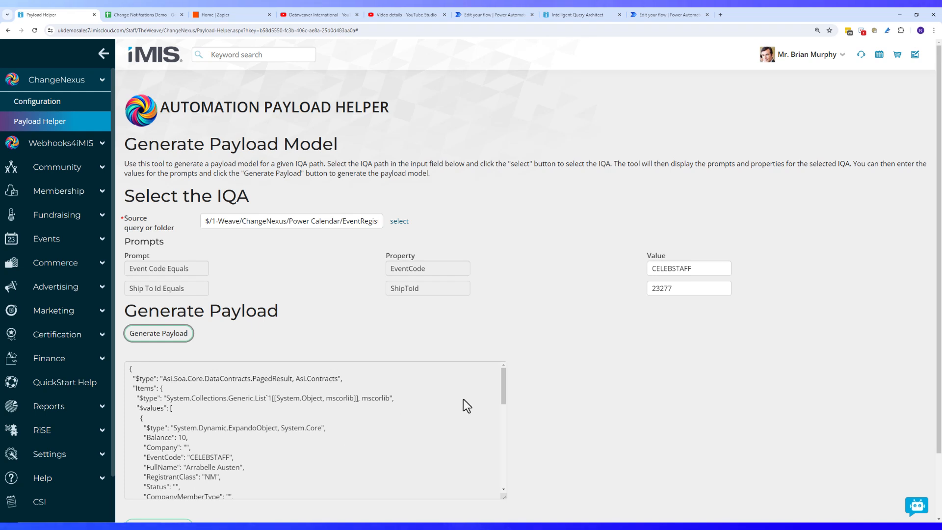
Paste the iMIS sample payload into the HTTP trigger's sample editor and generate the request body schema
click(659, 15)
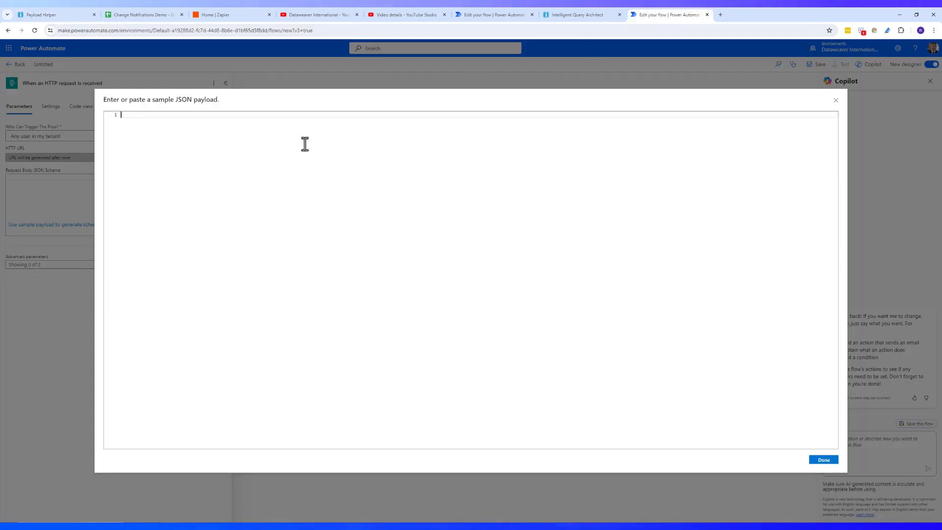
key(ctrl+v)
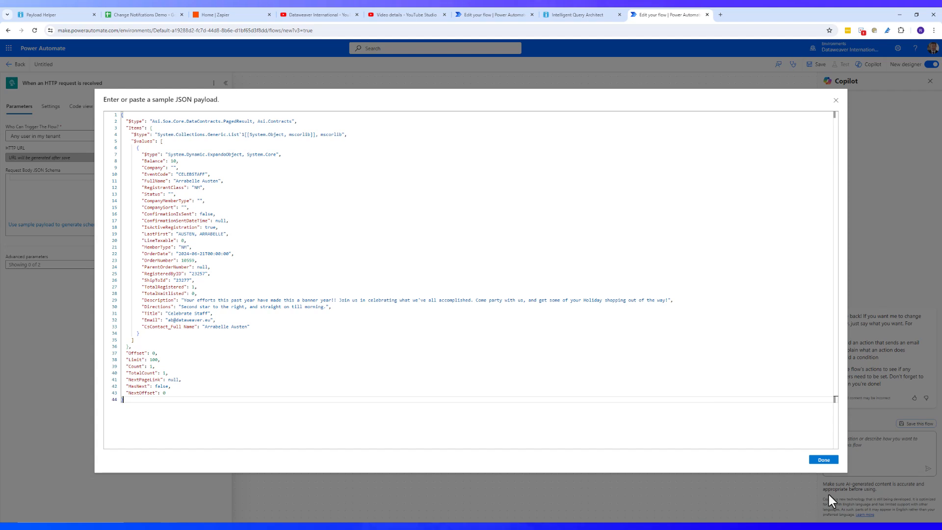
click(823, 460)
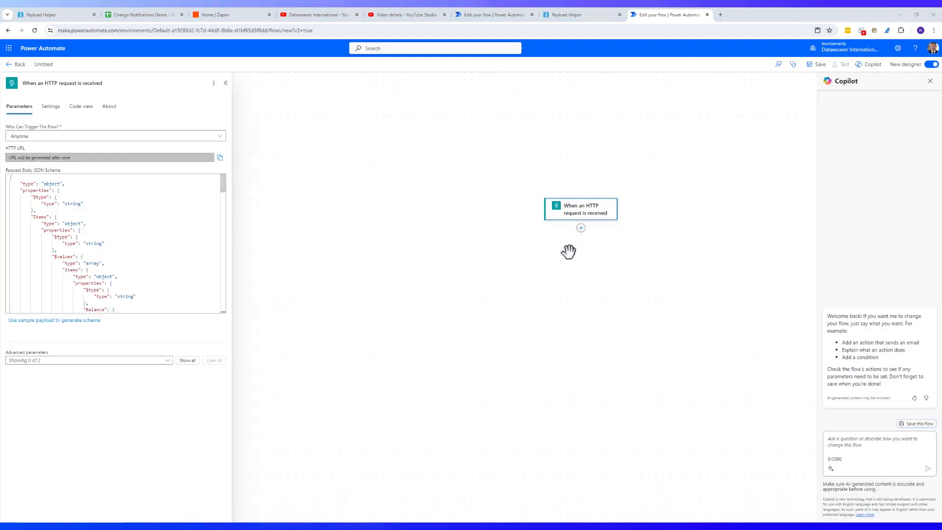
Insert Office 365 Outlook's Create event (V4) action under the HTTP trigger, found by searching 'CRE'
click(581, 229)
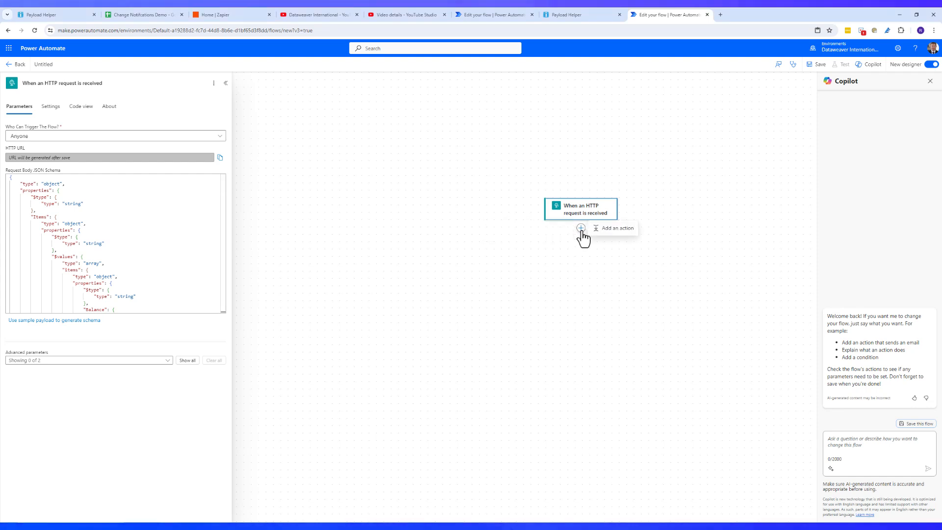
click(604, 235)
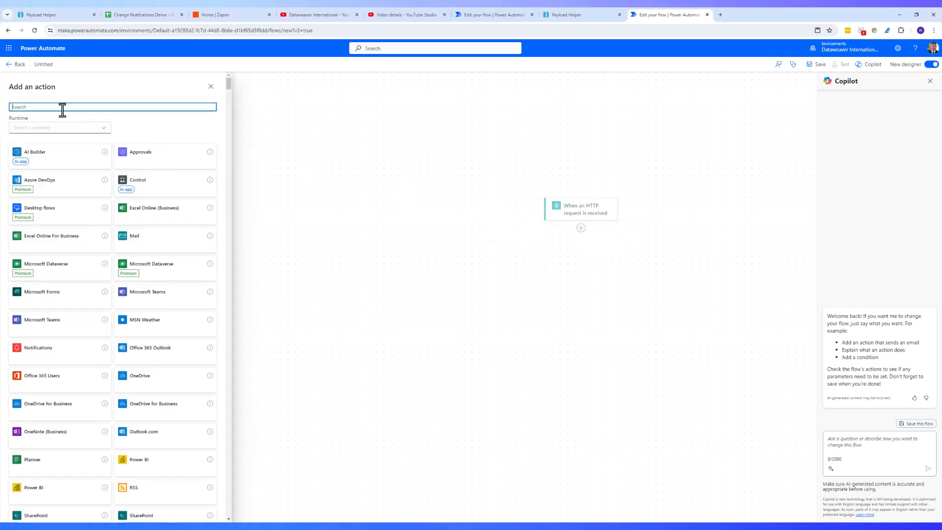
text(CREATE AN EV)
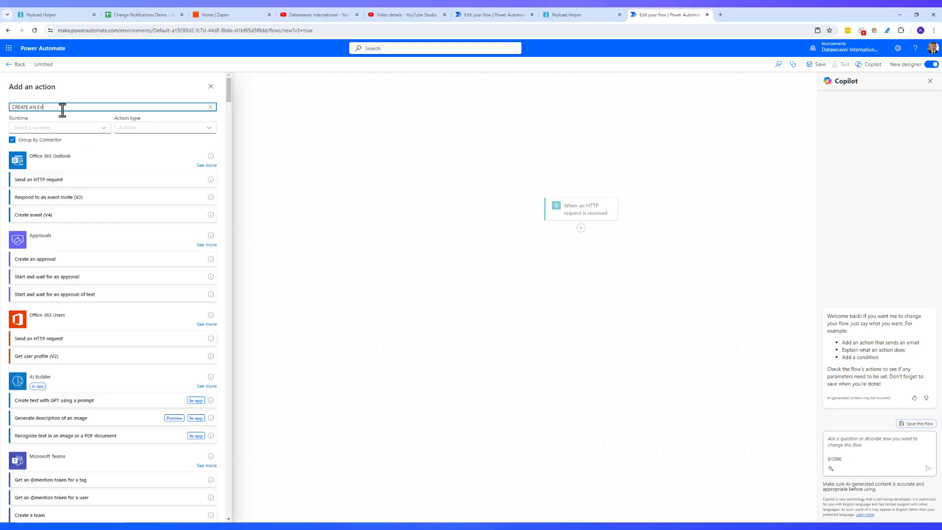
key(Caps_Lock)
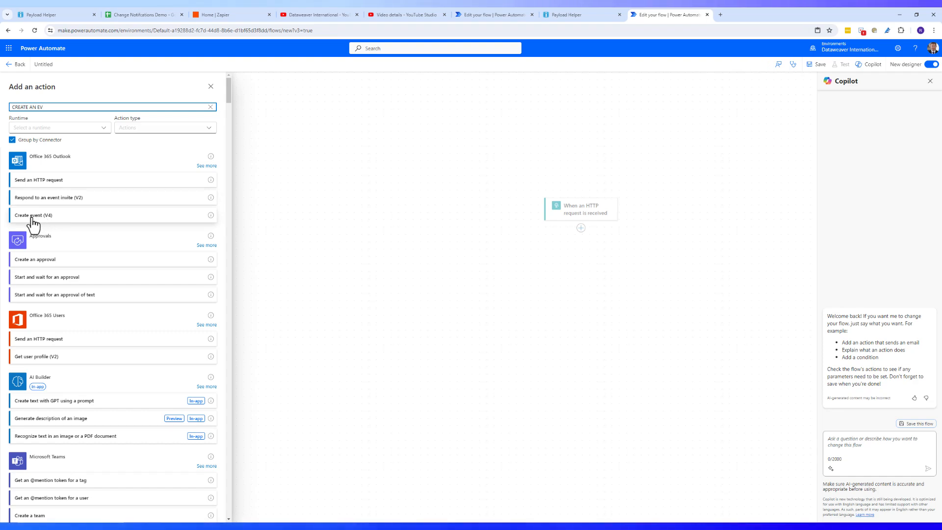
click(55, 216)
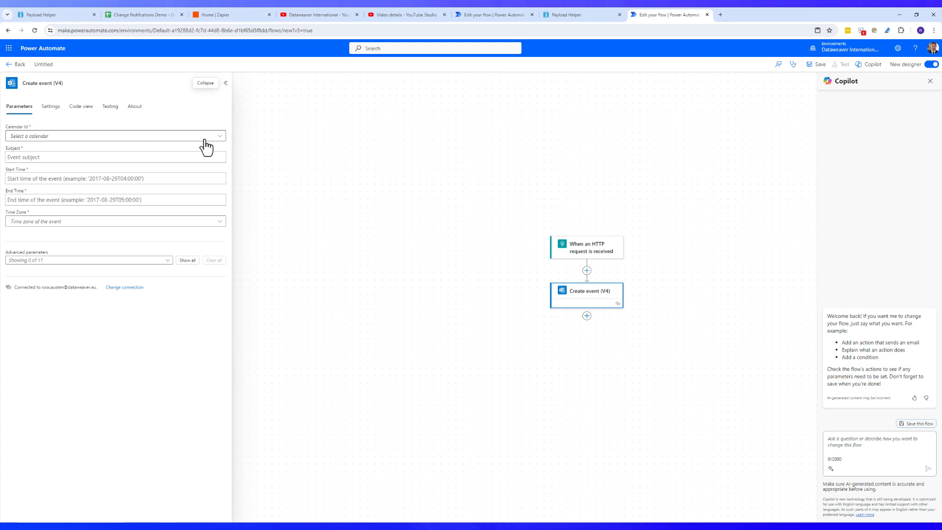
Choose the Calendar calendar and set the subject to 'Thank you for registering for' plus Title
click(219, 137)
click(69, 163)
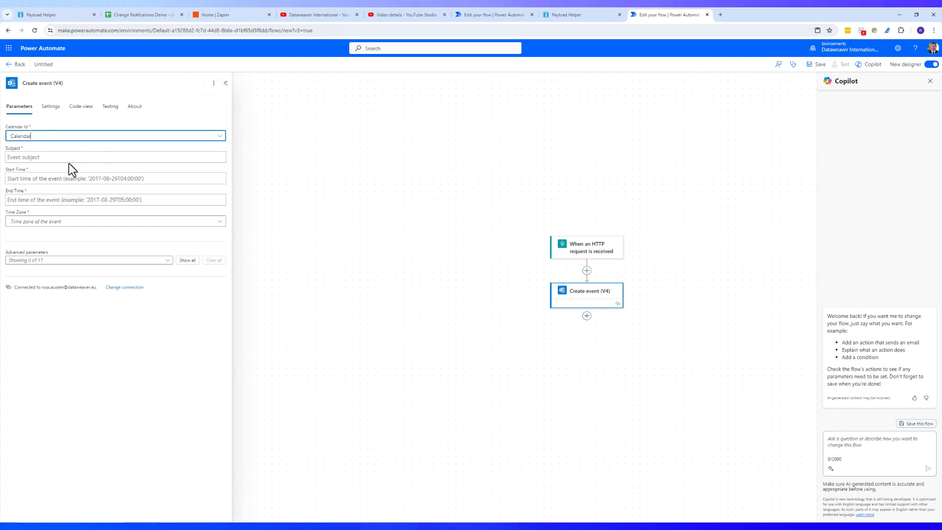
click(42, 157)
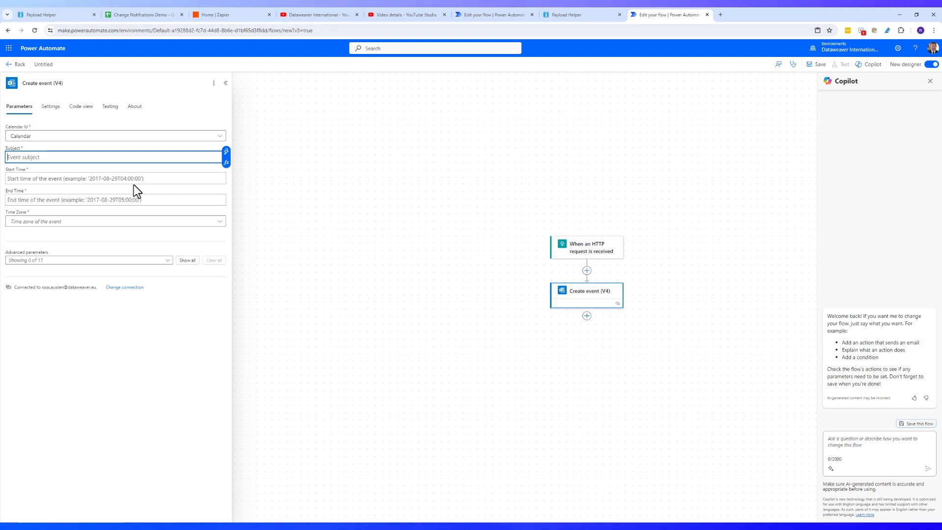
text(Thank you for )
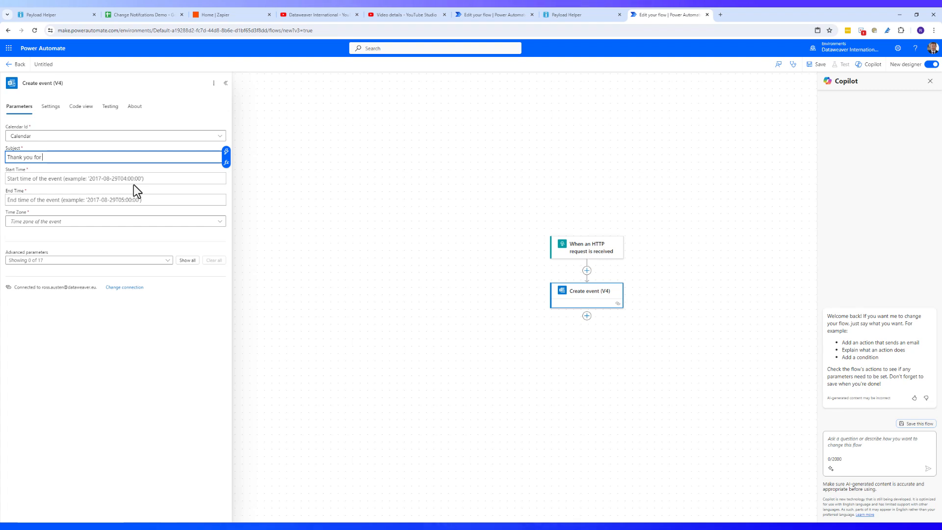
text(registering)
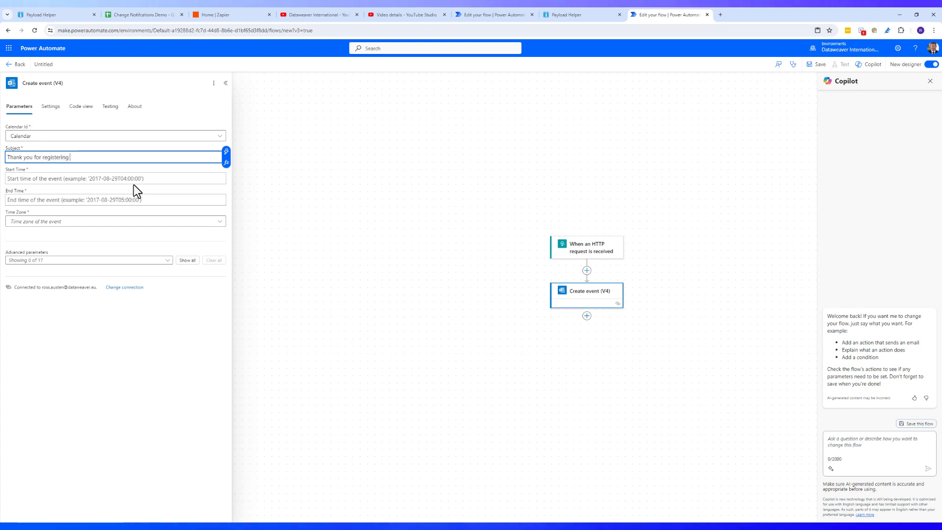
text( for)
click(227, 153)
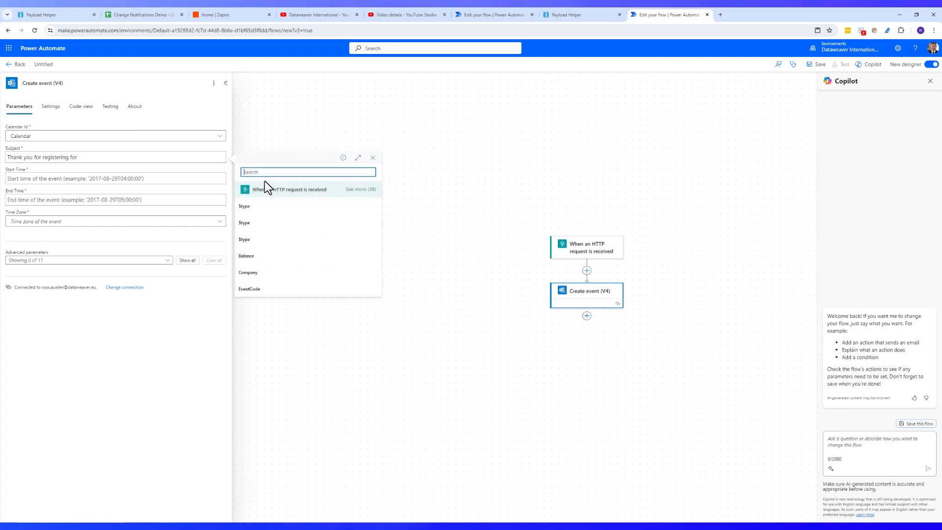
click(361, 190)
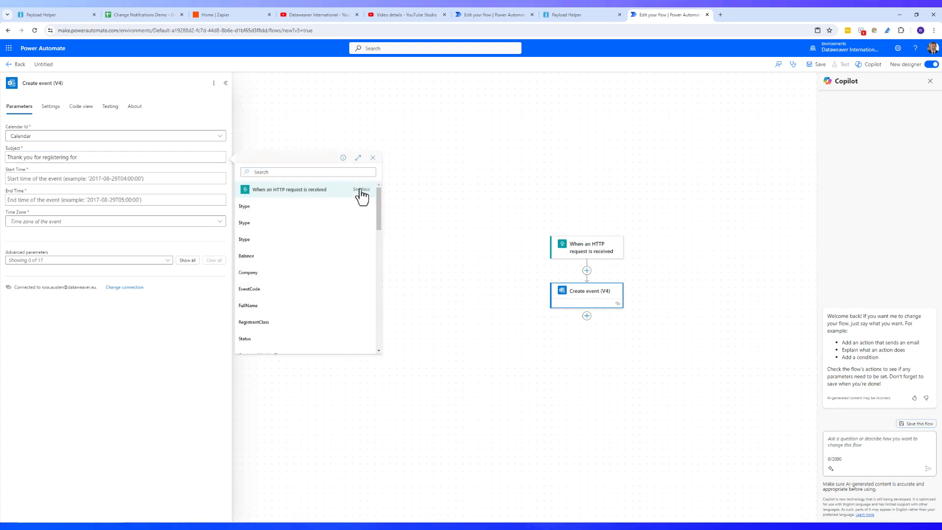
drag(379, 212, 363, 297)
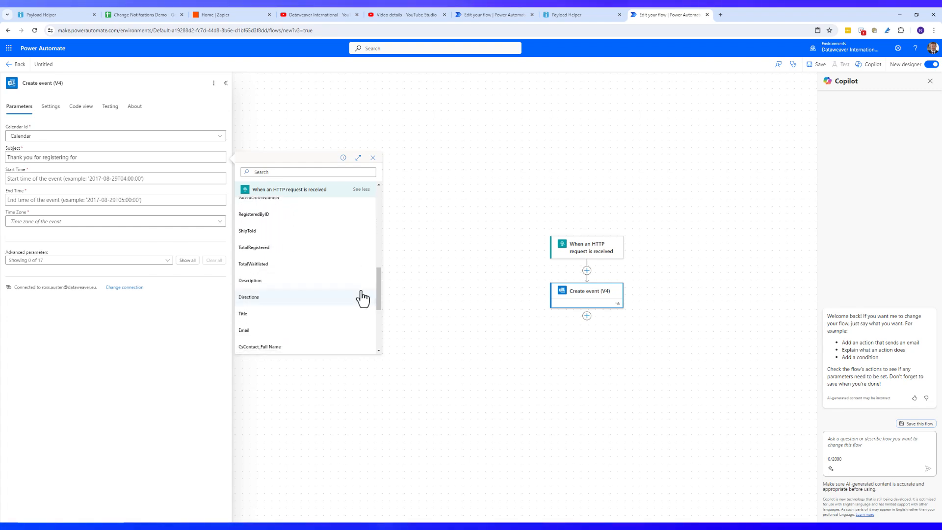
click(294, 317)
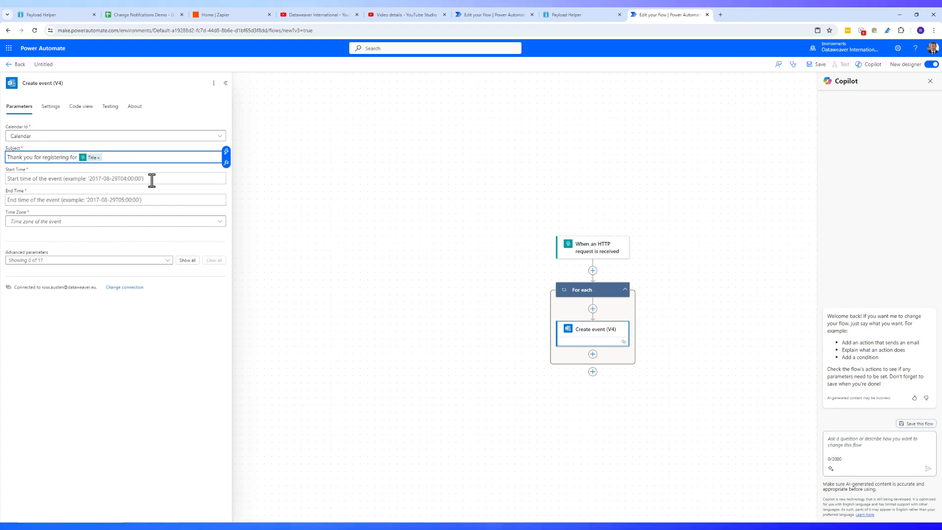
Set the event start time to BeginDate and the end time to EndDate
click(10, 176)
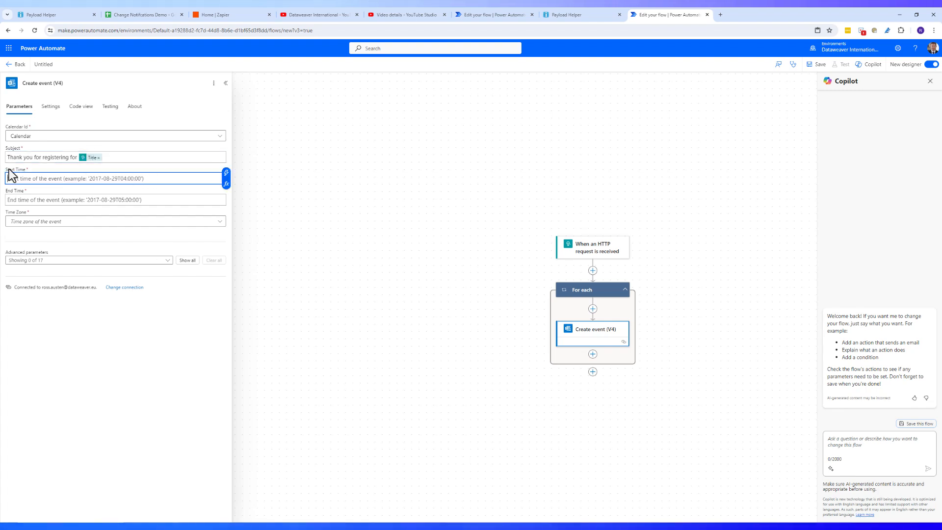
click(225, 173)
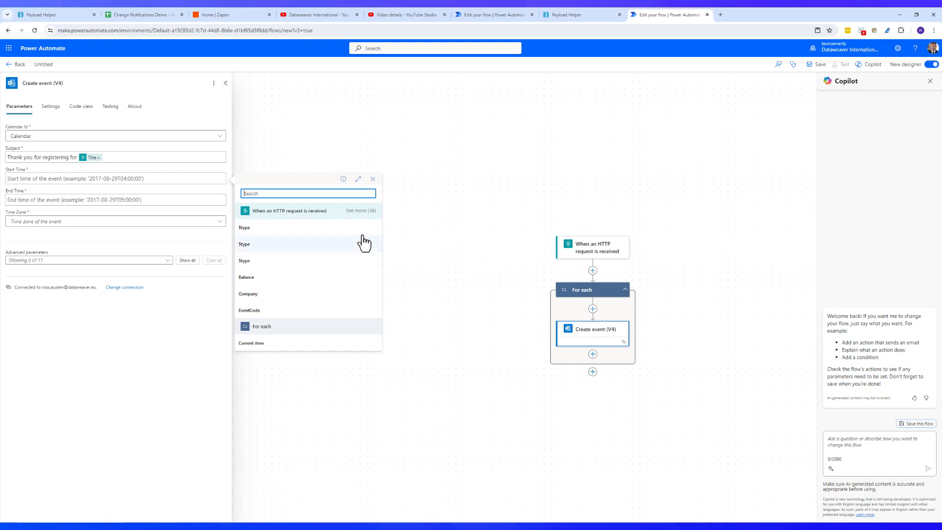
click(360, 211)
drag(377, 241, 365, 332)
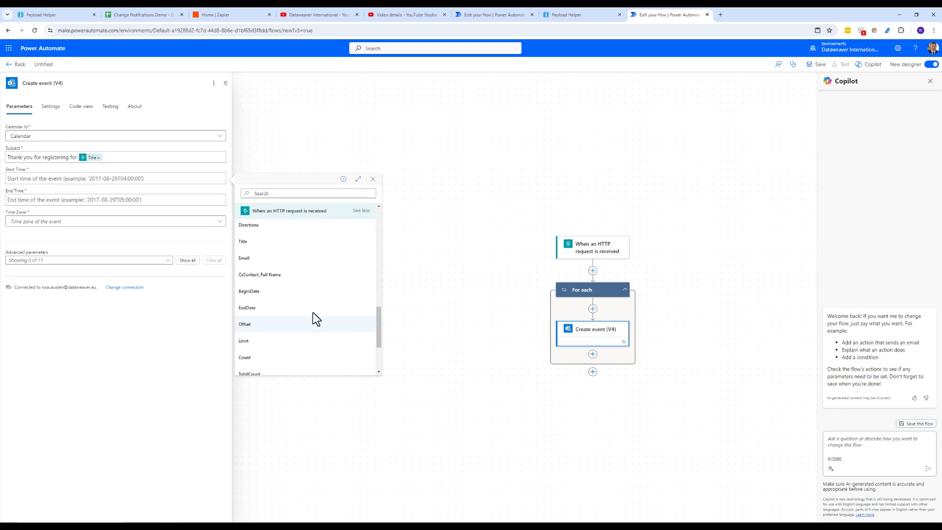
click(265, 292)
click(100, 199)
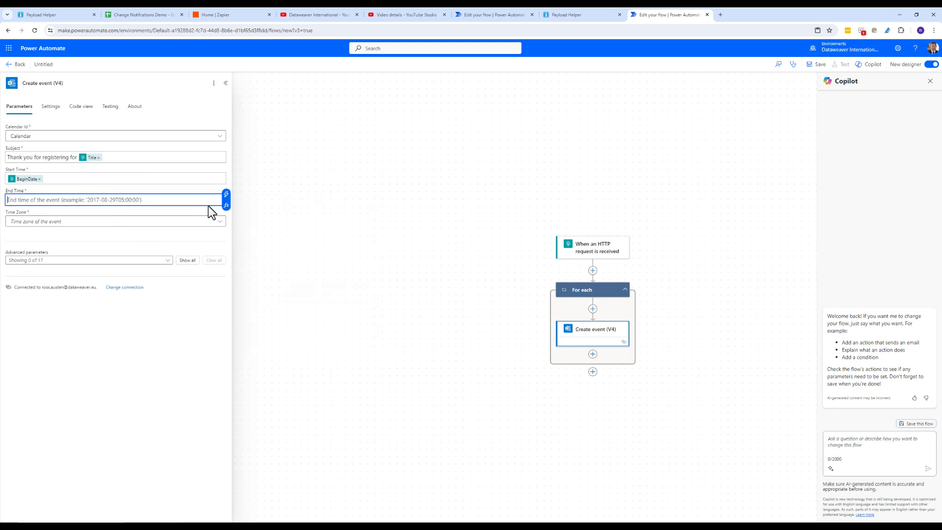
click(226, 194)
click(356, 233)
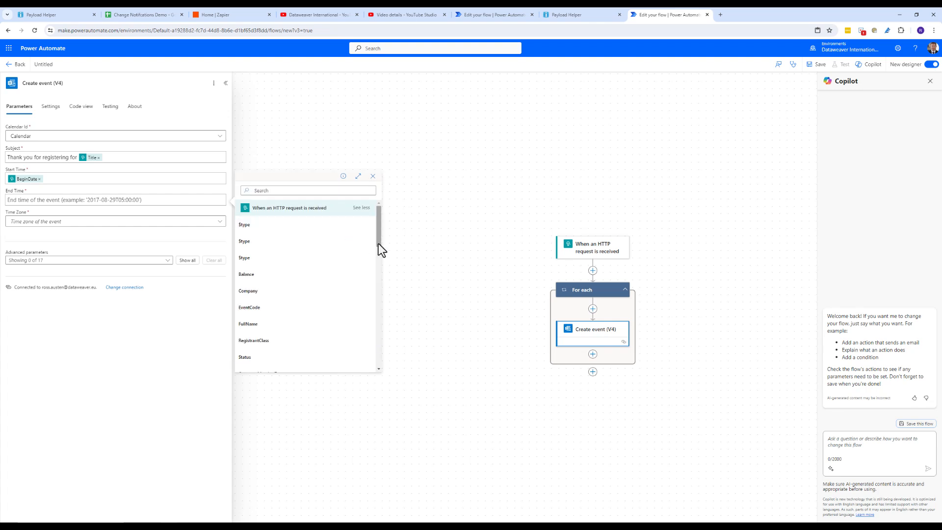
drag(378, 243, 365, 337)
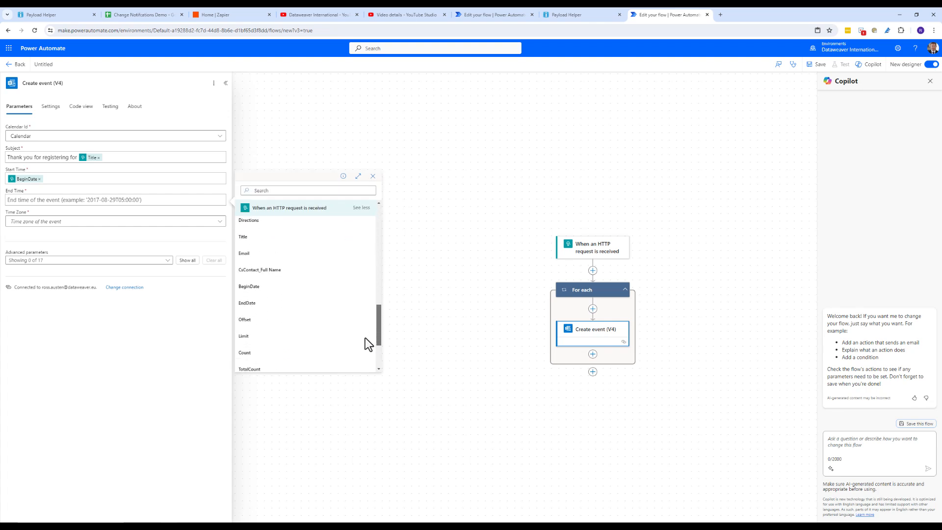
click(311, 314)
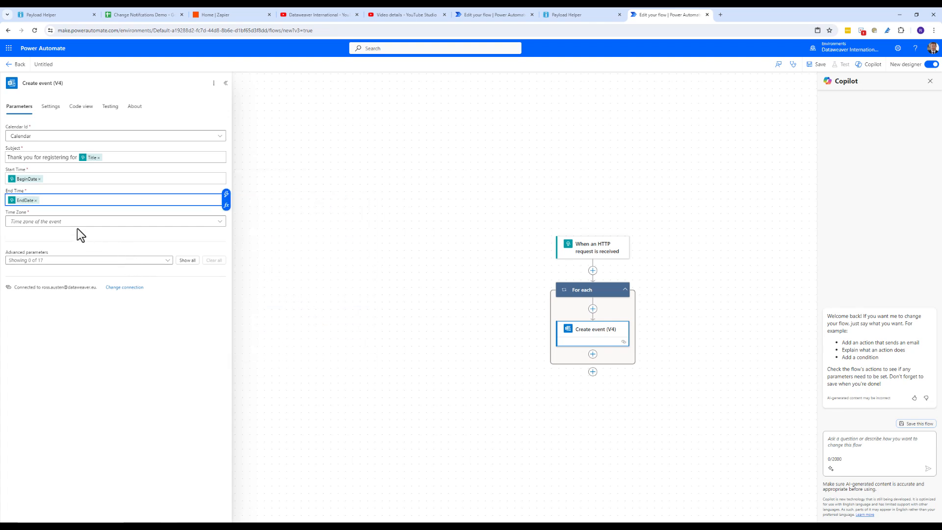
Set the time zone to UTC+00:00 Dublin, Edinburgh, Lisbon, London
click(222, 227)
scroll(223, 231, down, 8)
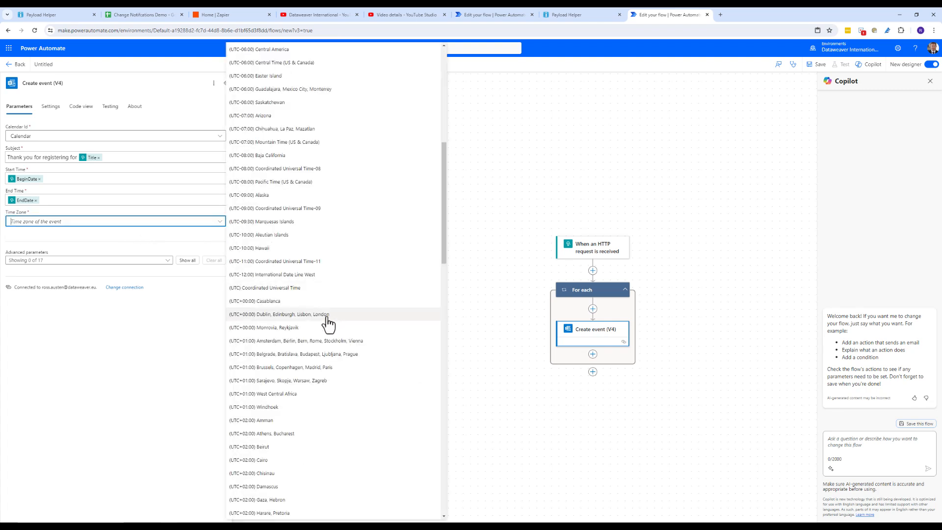
click(328, 315)
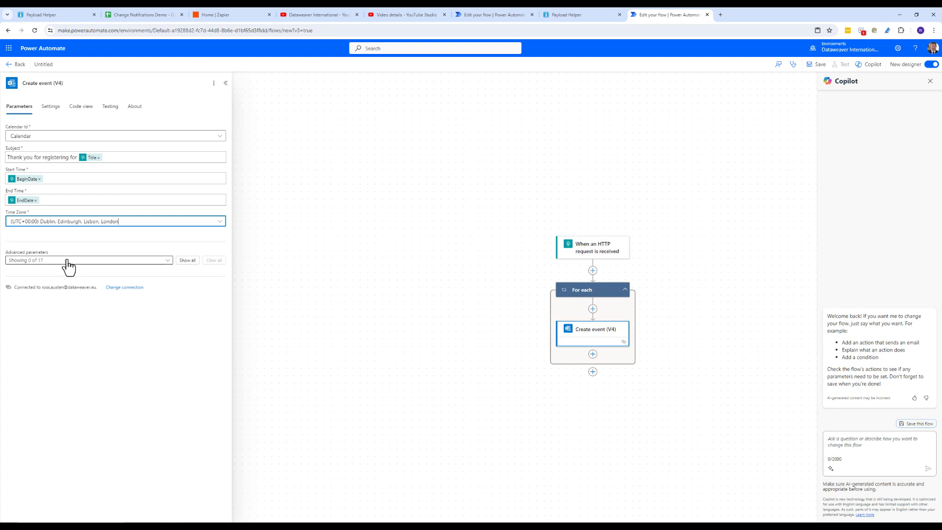
Reveal the optional event fields and add the registrant's Email token to Required Attendees
click(167, 261)
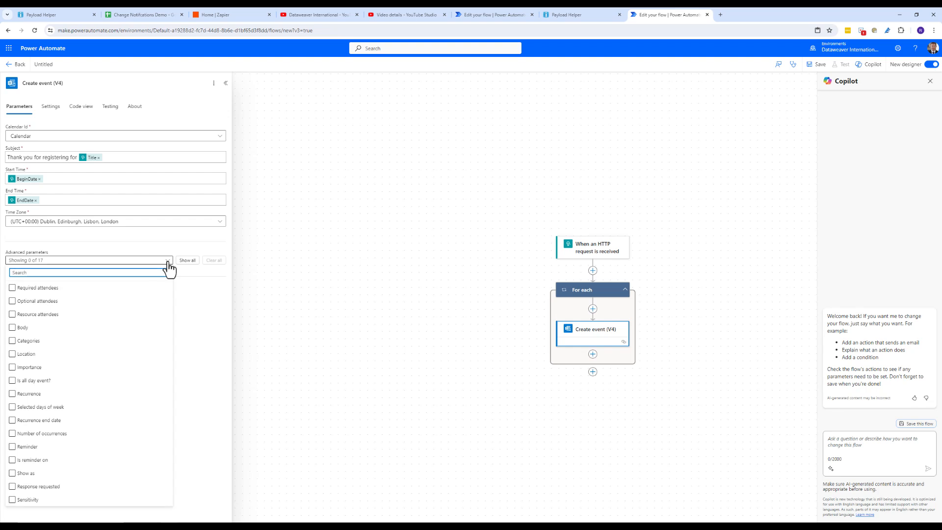
click(167, 261)
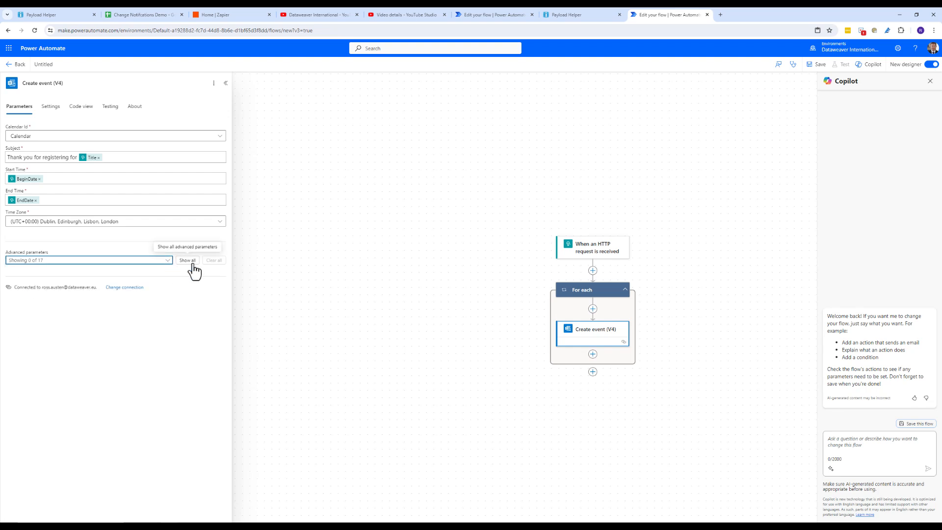
click(187, 262)
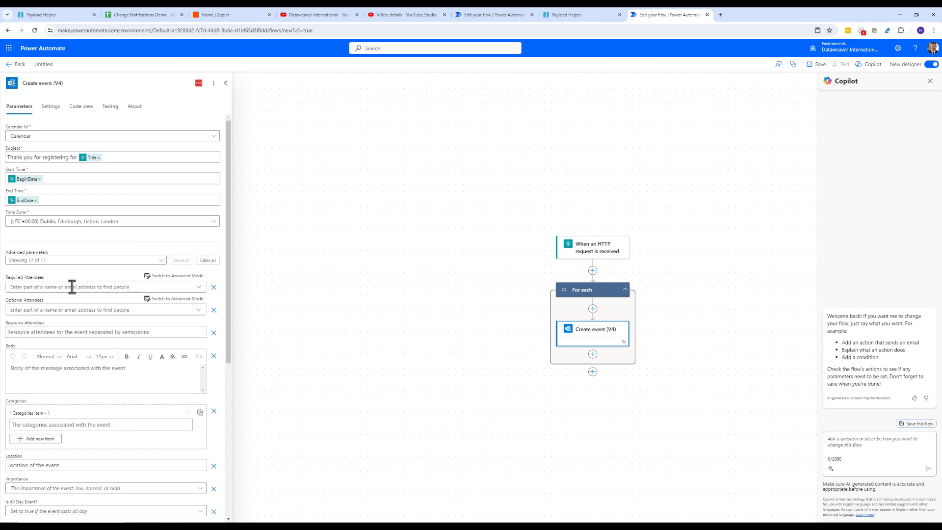
click(174, 276)
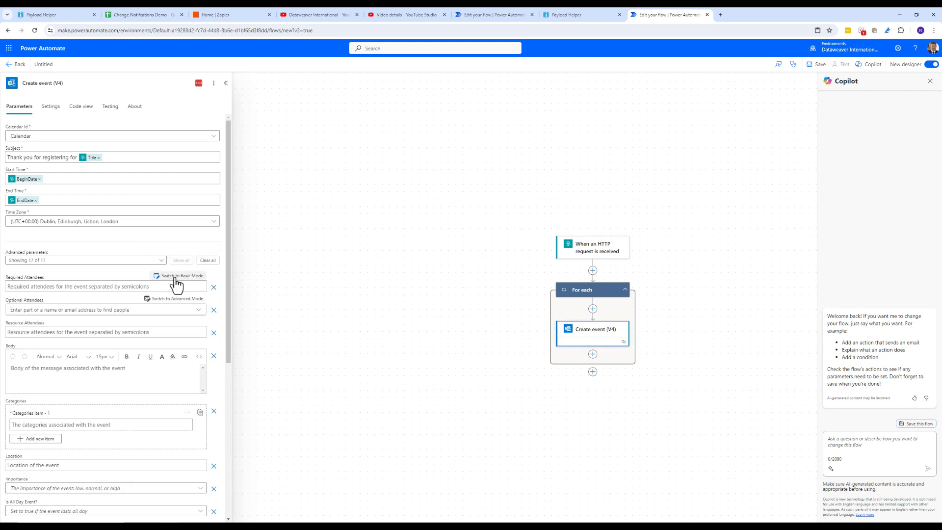
click(53, 284)
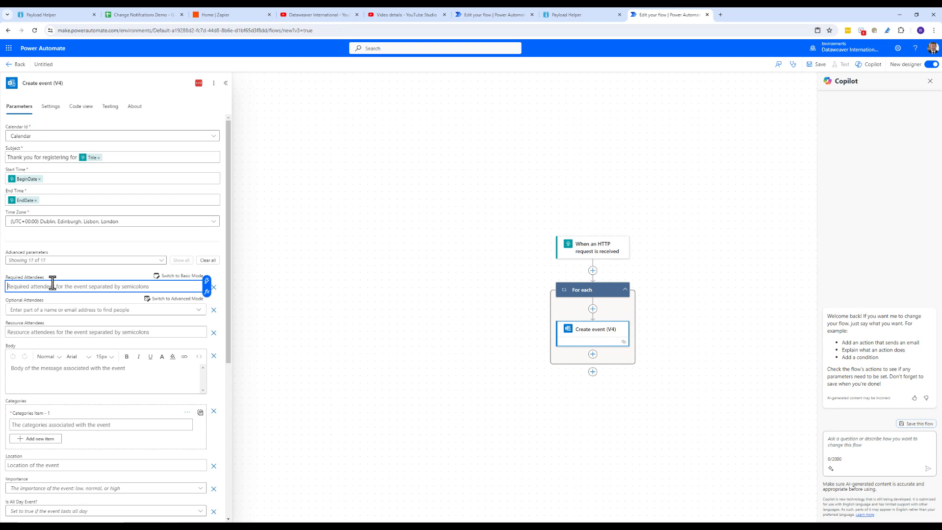
click(207, 281)
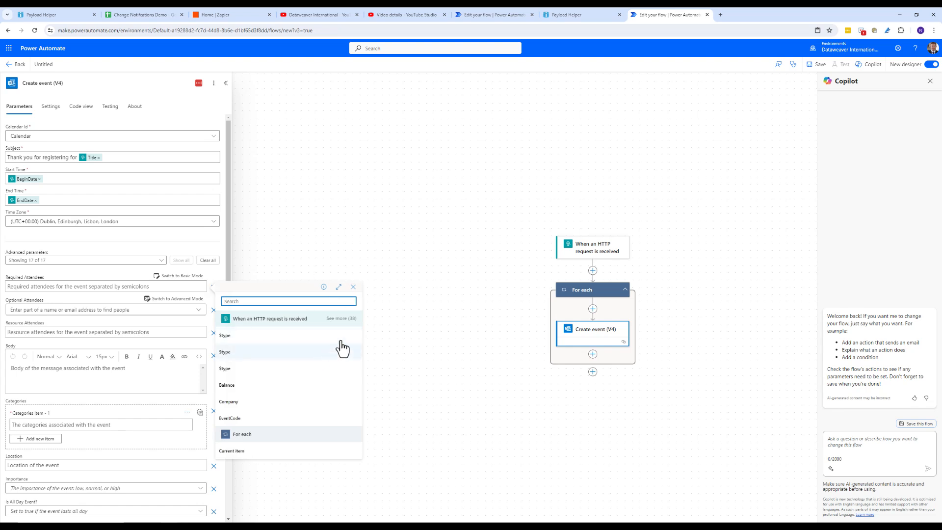
click(350, 318)
scroll(304, 326, down, 2)
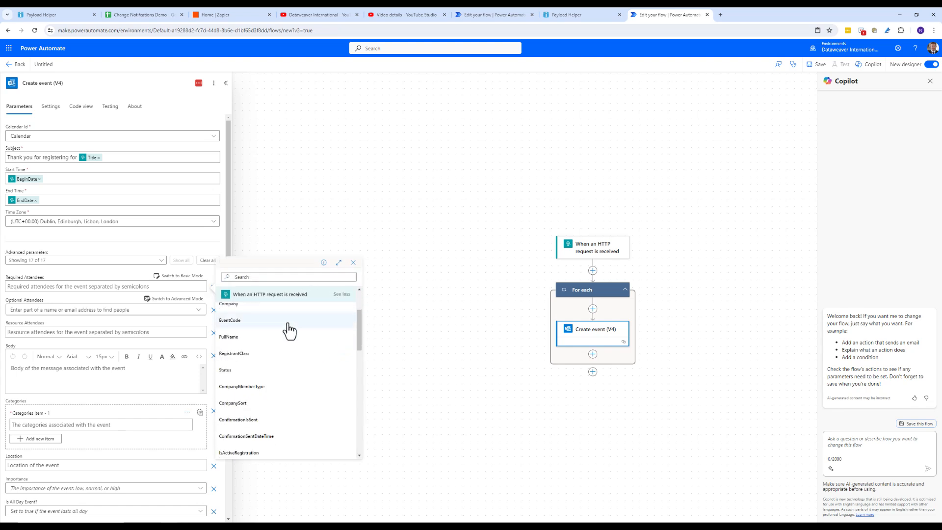
scroll(290, 331, down, 5)
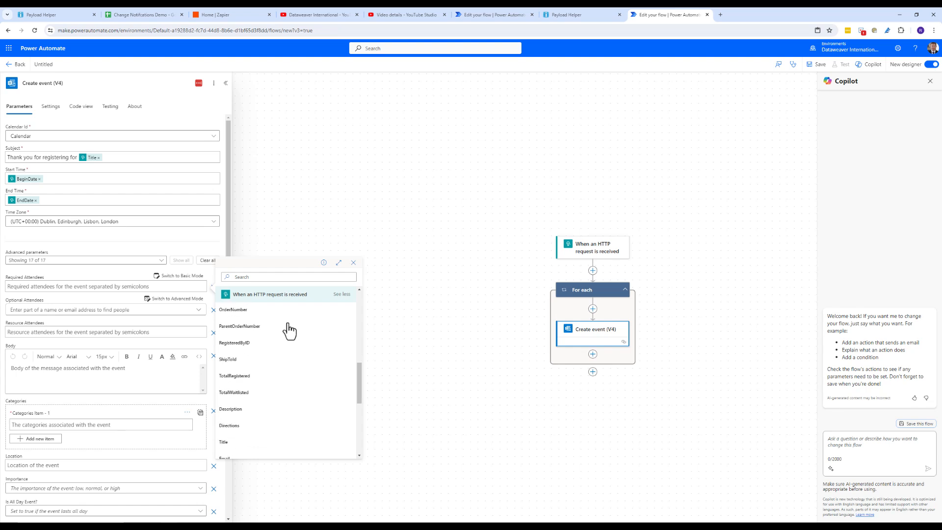
scroll(287, 328, down, 2)
click(252, 396)
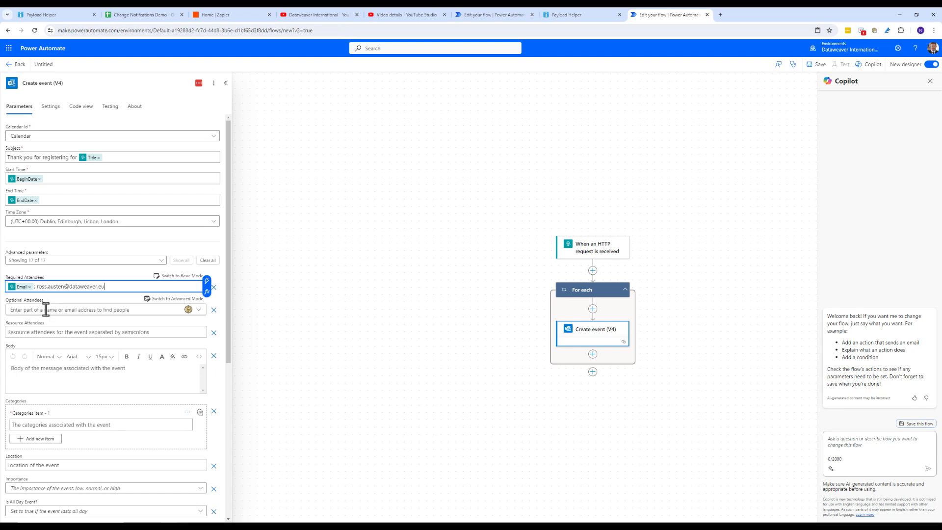
click(30, 376)
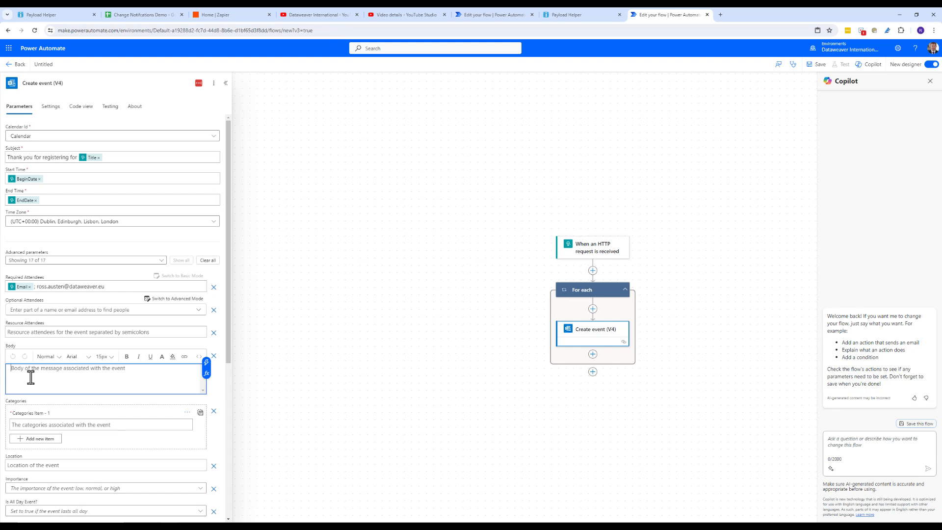
Start the body with 'Dear' followed by the FullName token
text(Dear)
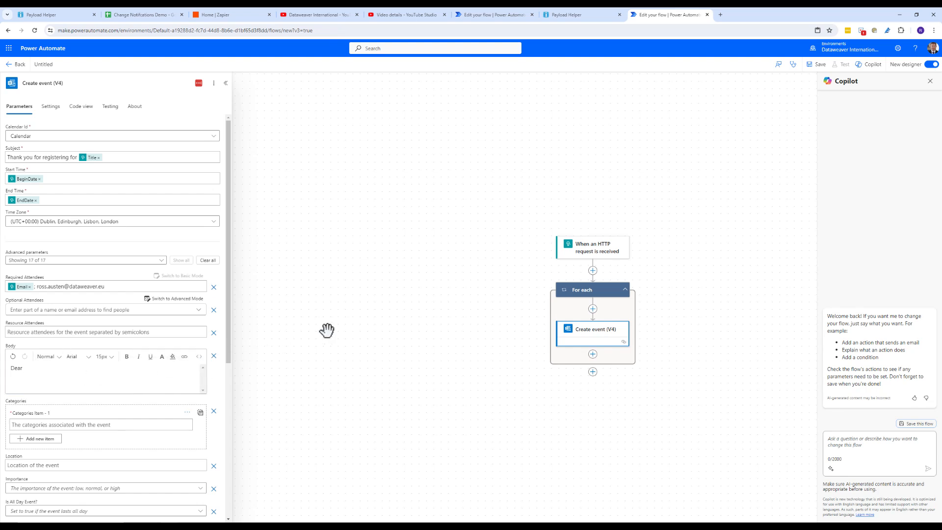
click(208, 370)
click(339, 379)
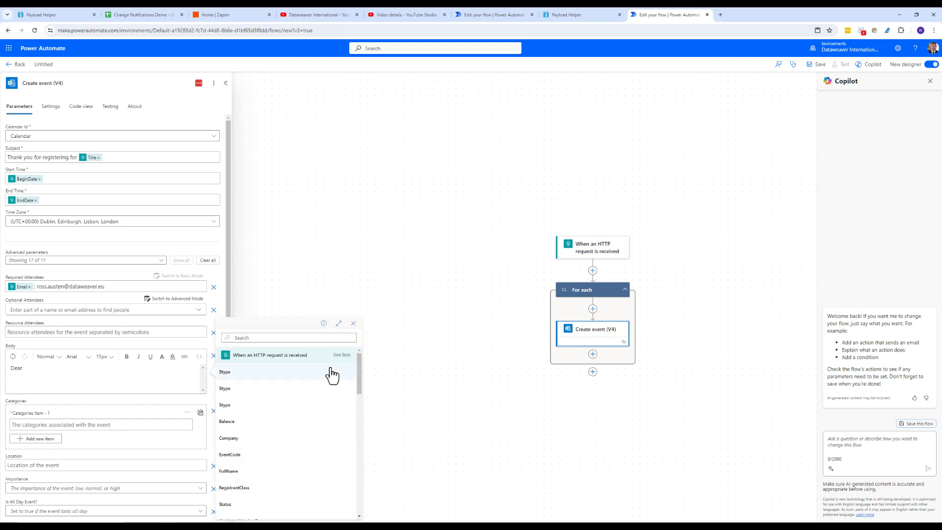
click(261, 338)
text(fu)
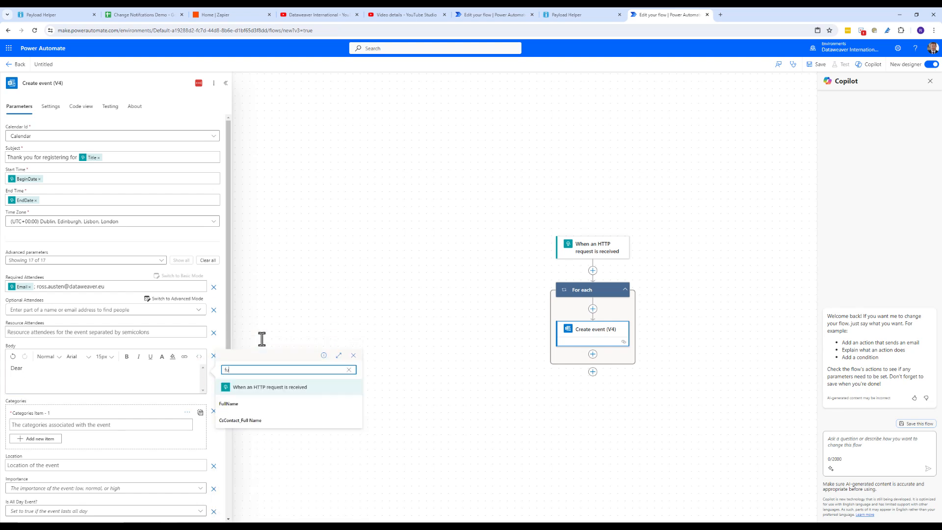
click(240, 404)
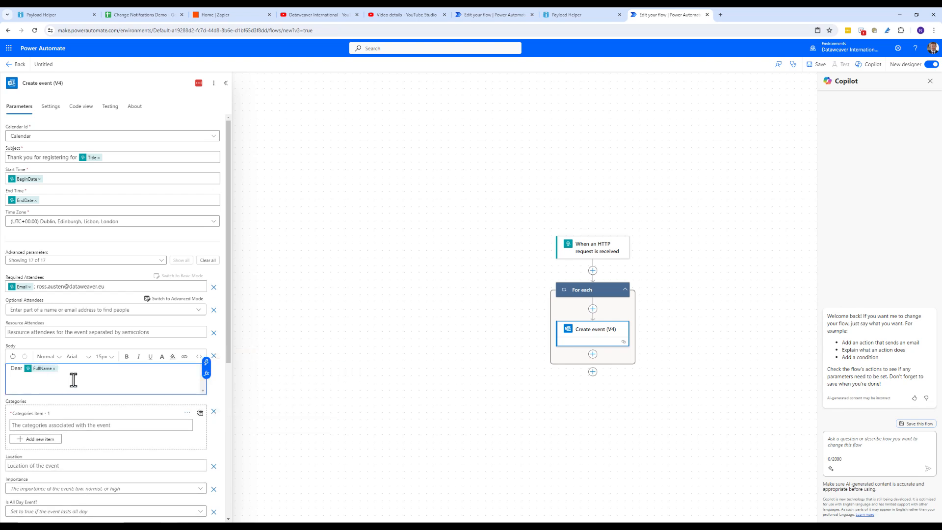
key(Return)
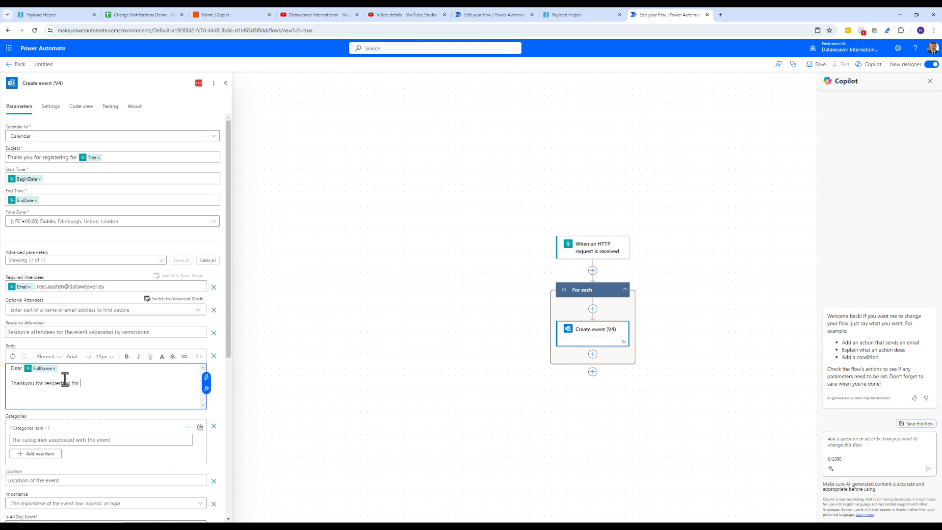
Add a thank-you line ending with the event Title token
click(206, 380)
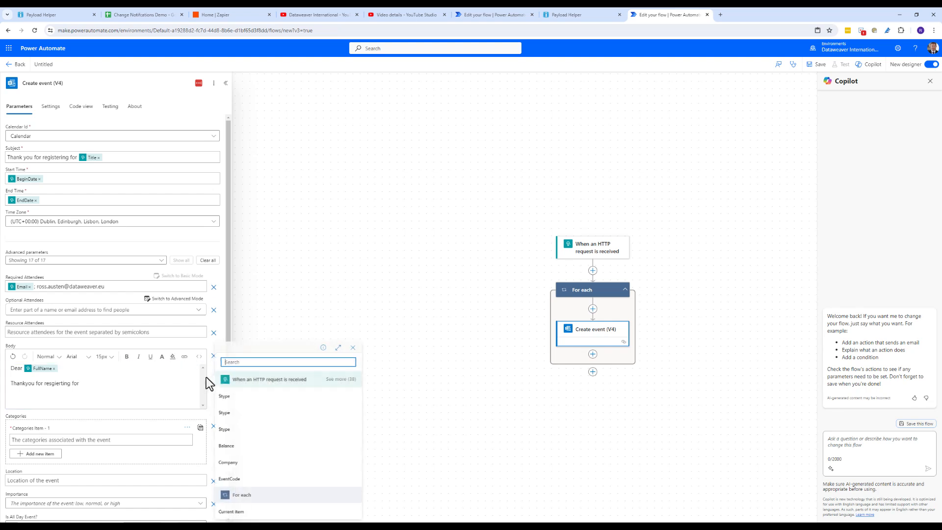
text(tit)
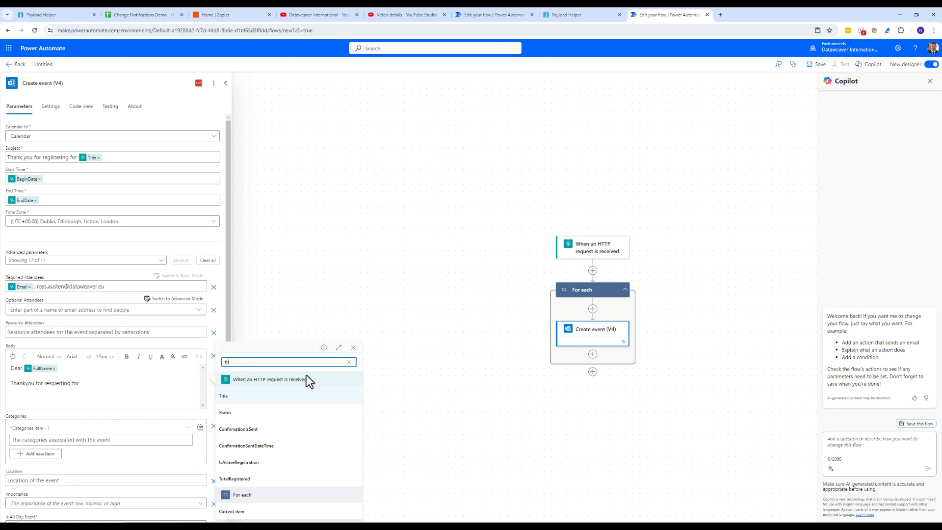
click(305, 398)
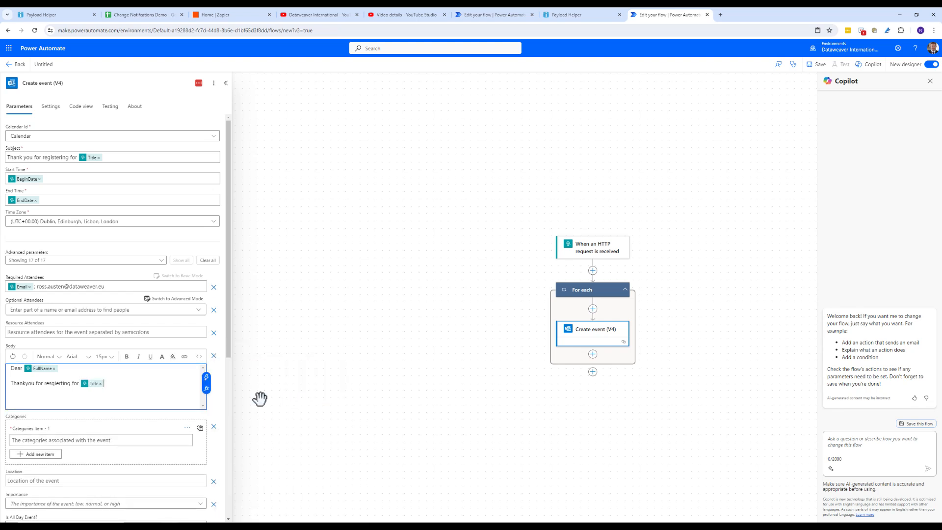
key(Return)
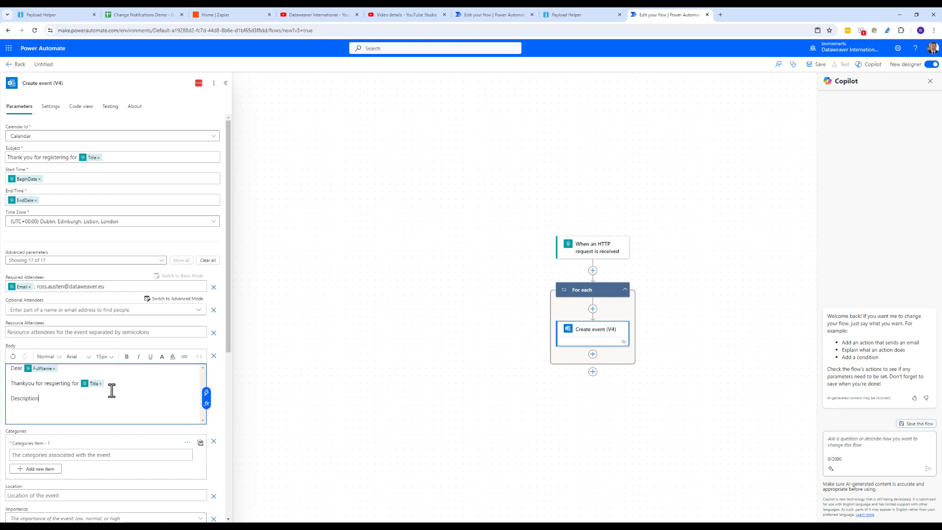
Add Description and Directions lines, each followed by its matching trigger token
click(207, 392)
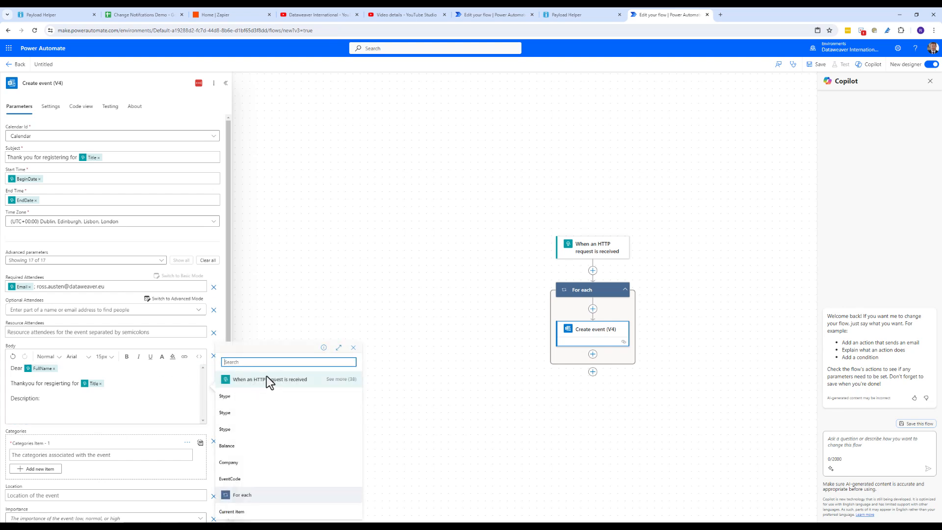
text(des)
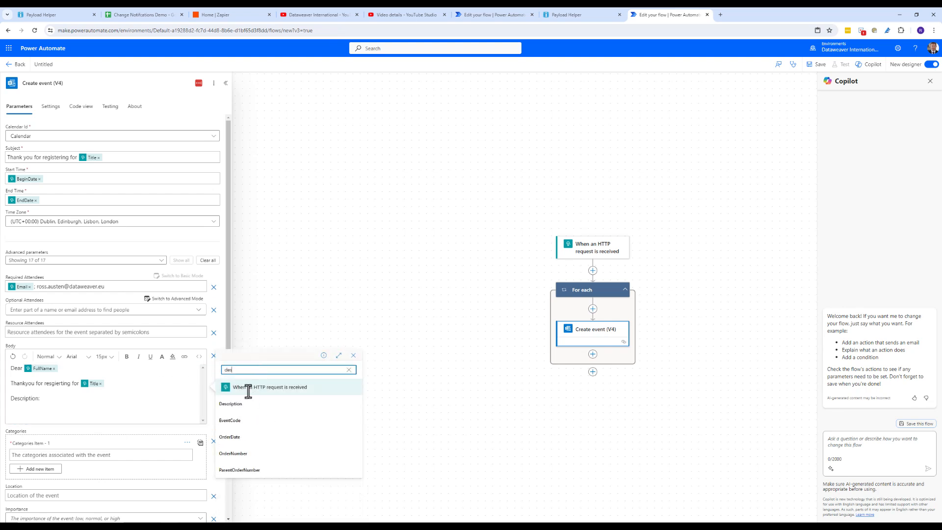
click(249, 405)
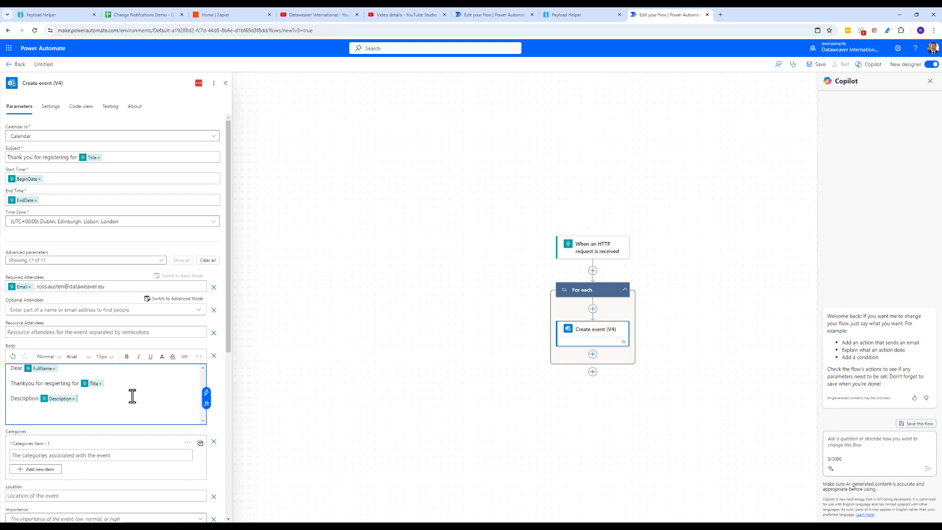
key(Return)
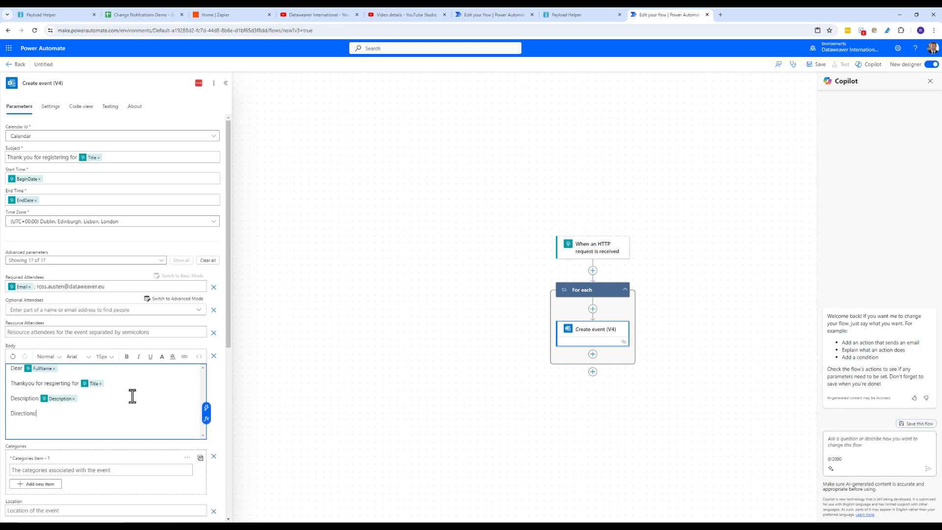
click(206, 406)
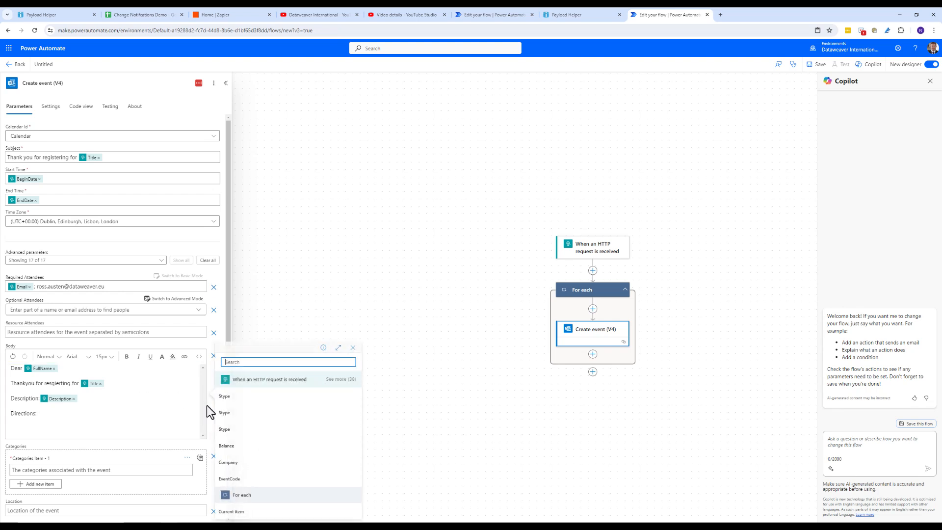
text(dire)
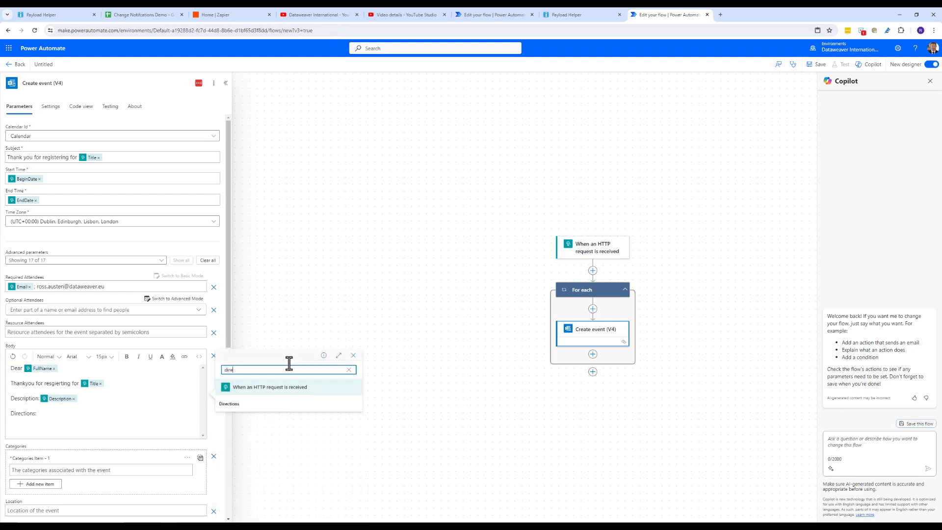
click(255, 405)
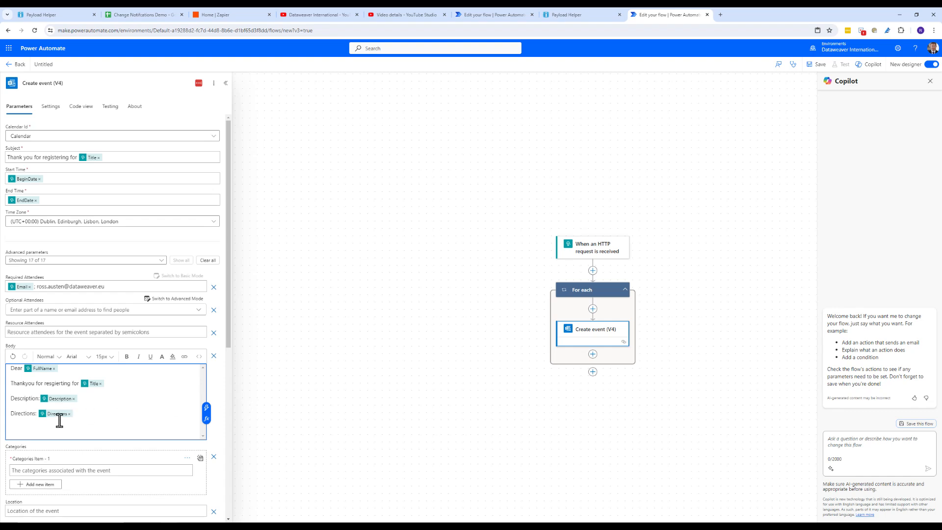
scroll(104, 432, down, 2)
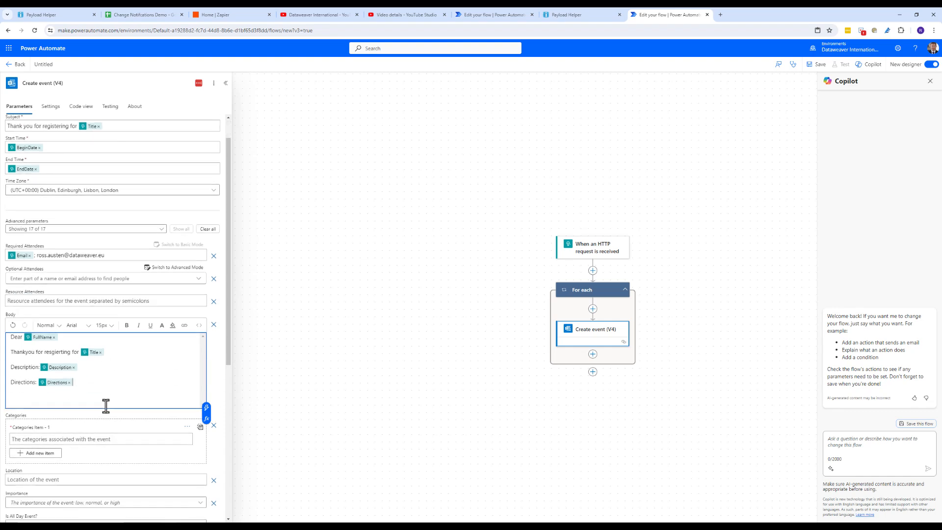
scroll(107, 398, down, 3)
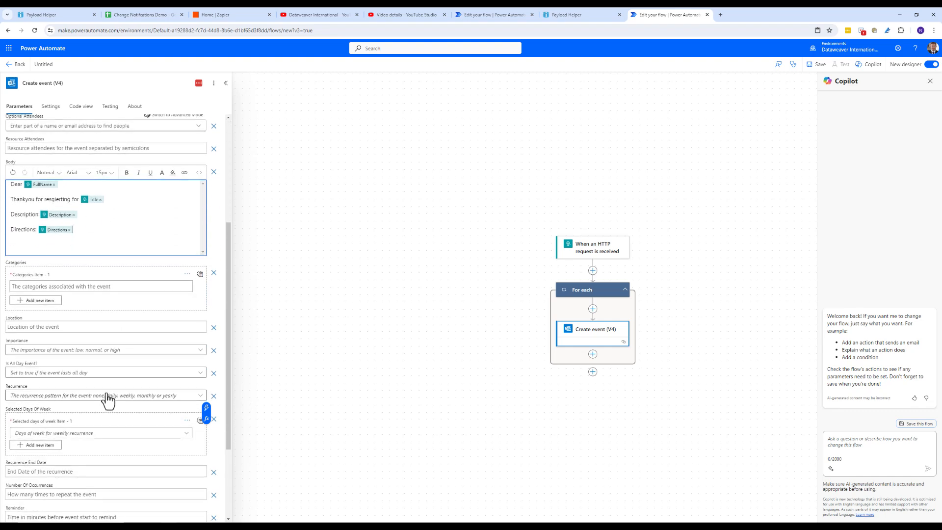
scroll(108, 400, up, 5)
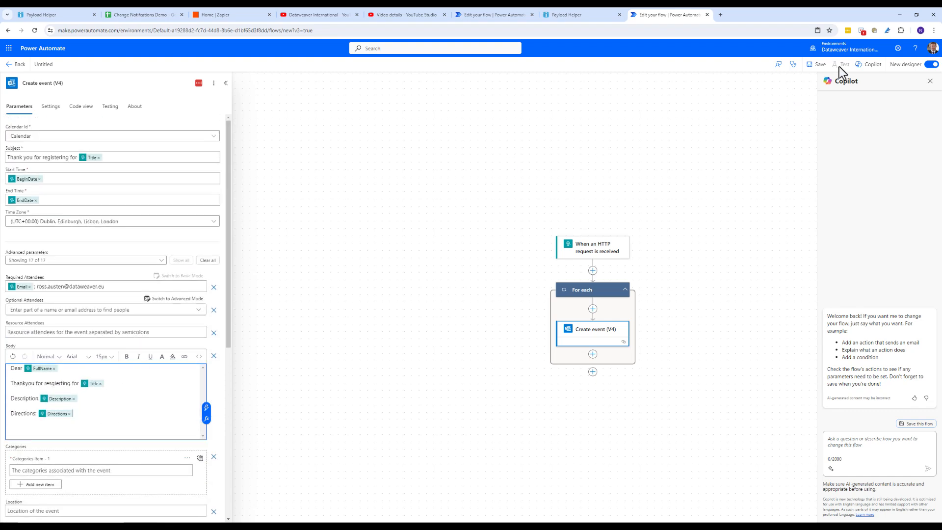
Save the flow, then copy the generated HTTP URL from the manual trigger card
click(818, 65)
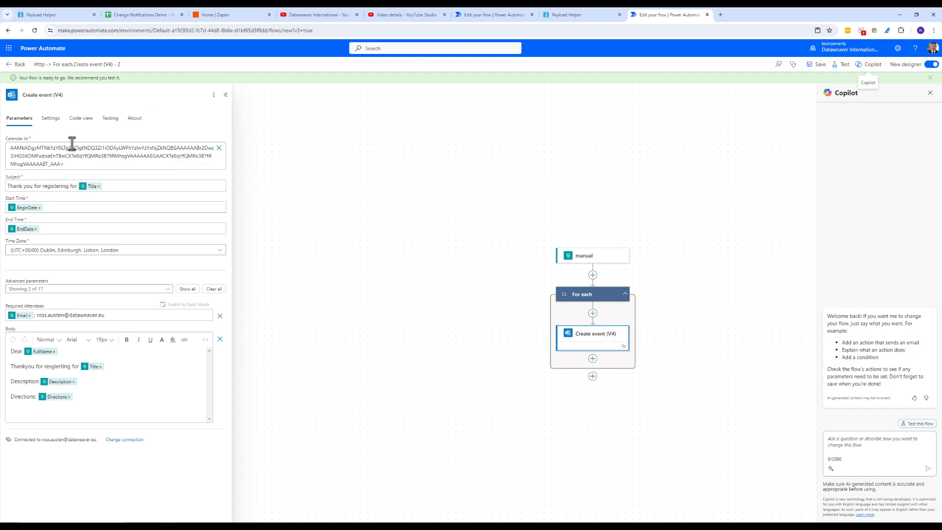
click(579, 260)
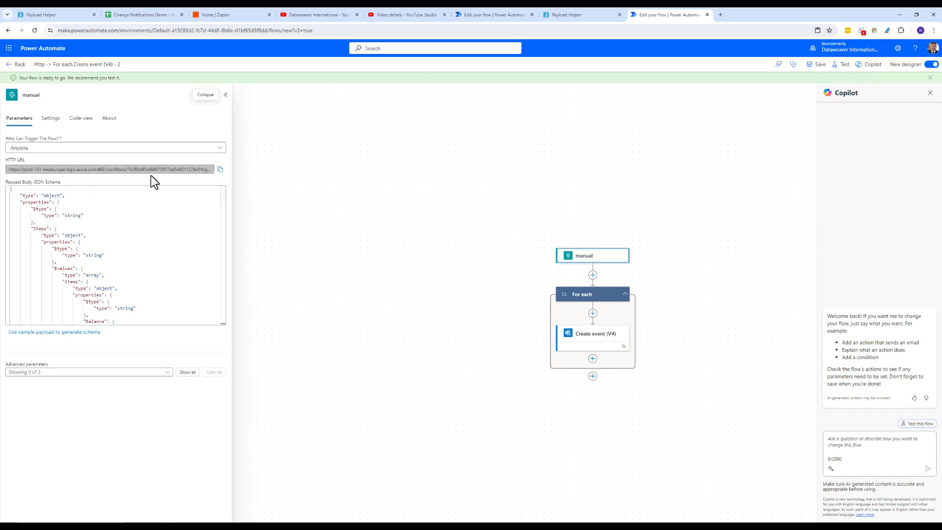
click(220, 170)
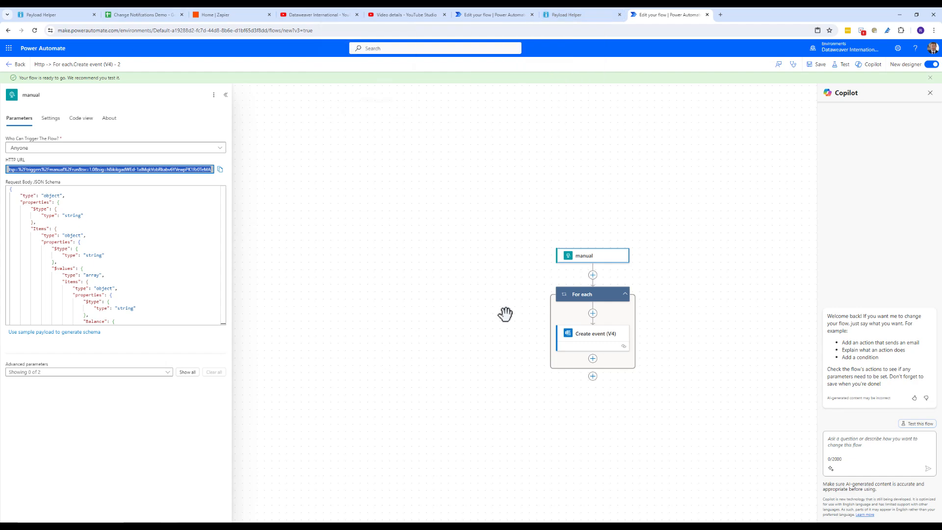
Add a ChangeNexus webhook described 'Power Calender' with the flow URL as TargetURL
click(66, 15)
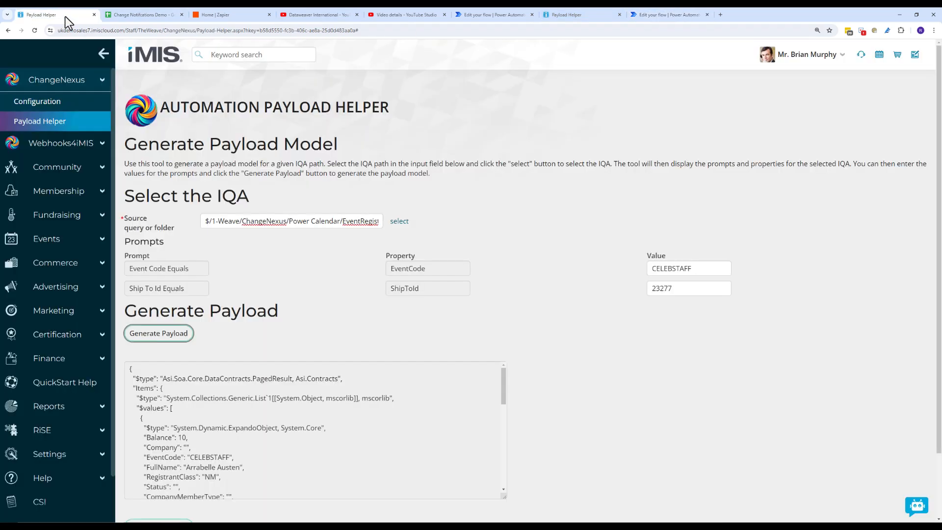
click(60, 103)
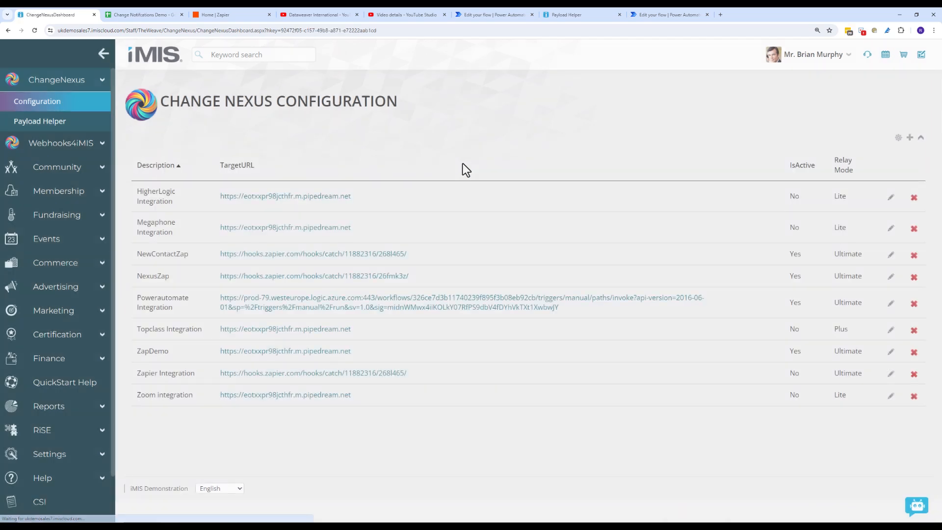
click(909, 138)
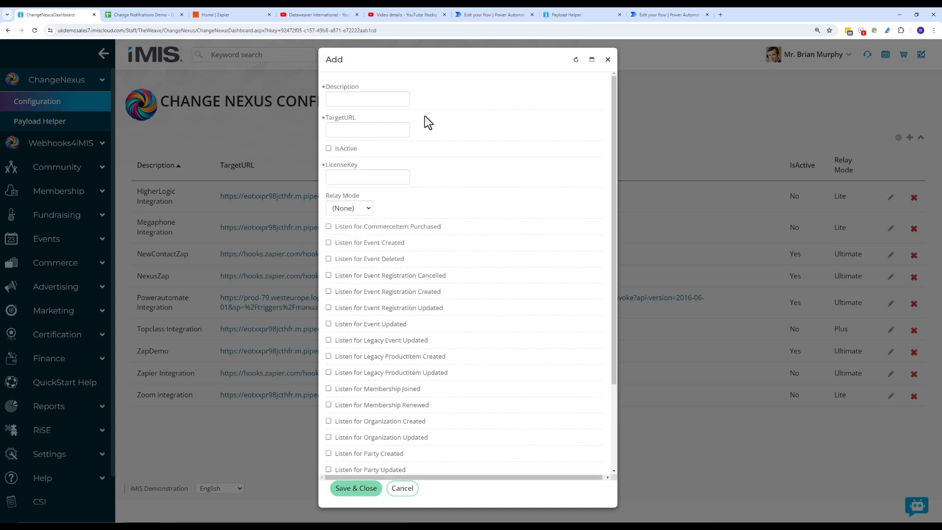
click(357, 97)
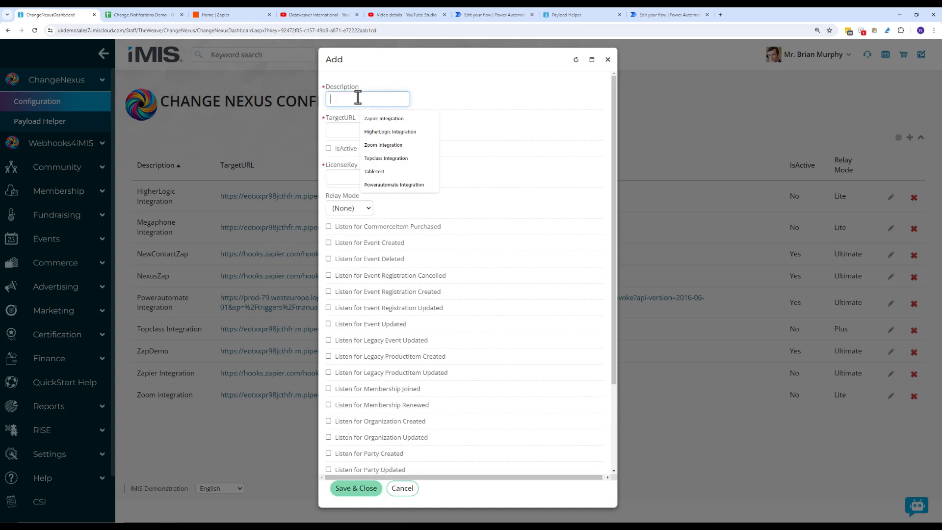
text(Powe)
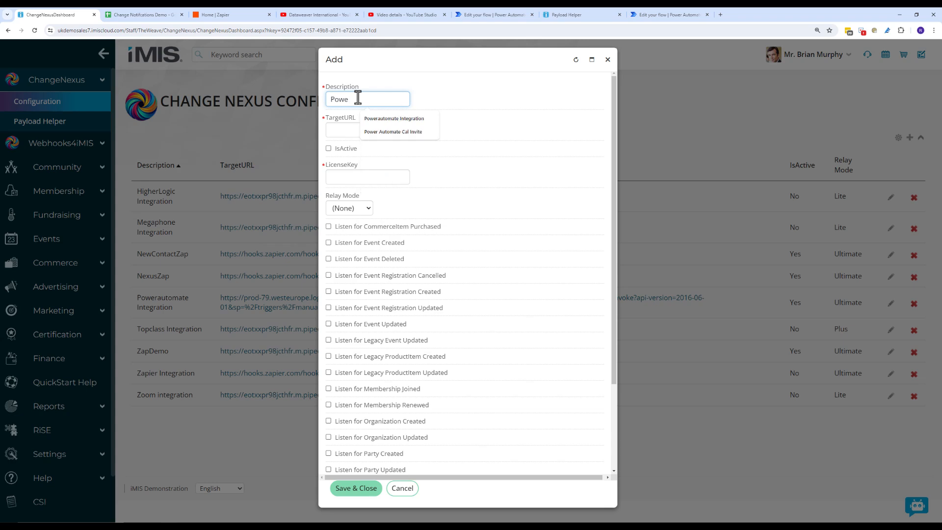
text(r Calender)
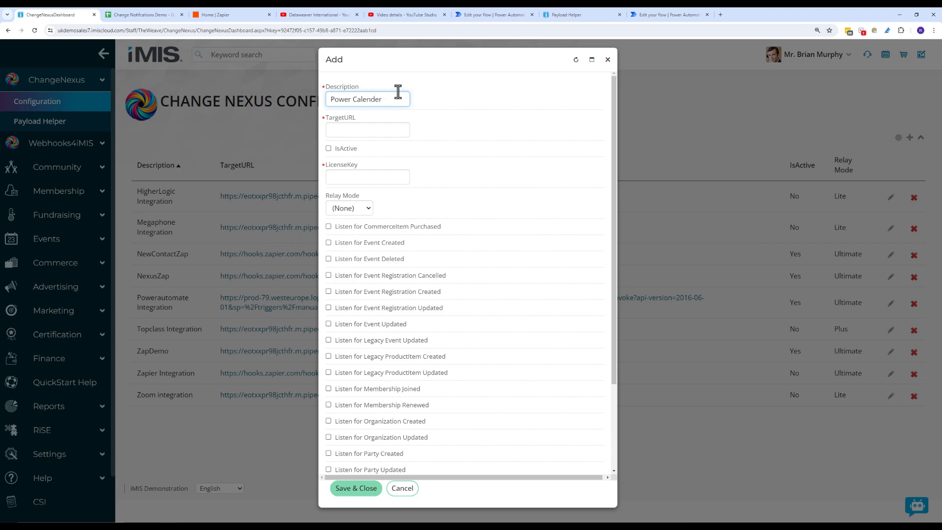
click(350, 139)
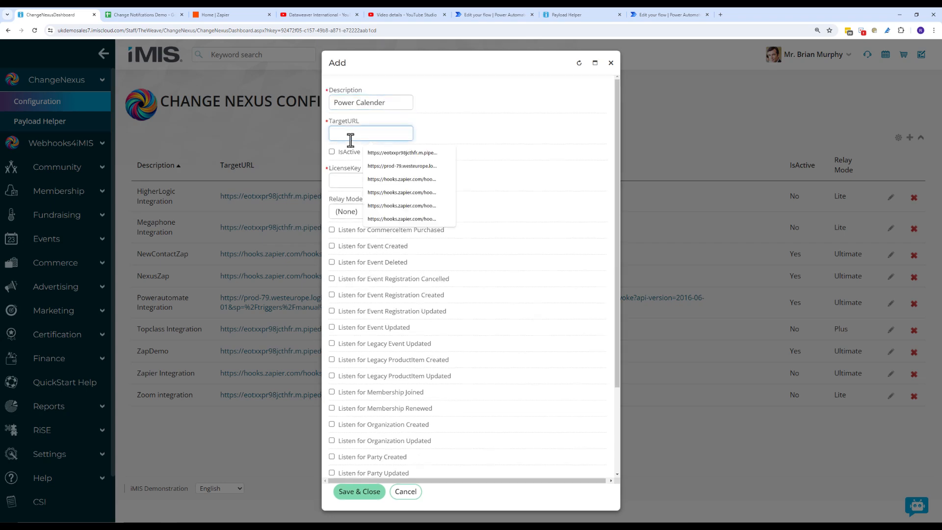
key(ctrl+v)
drag(359, 138, 270, 134)
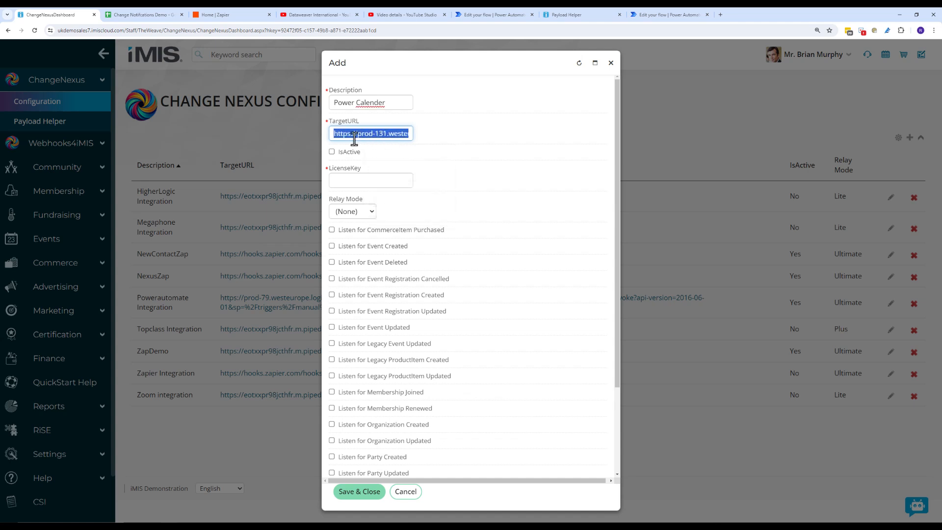
Mark it active with the saved licence key, Ultimate relay mode and Event Registration Created, then save
click(332, 152)
click(346, 182)
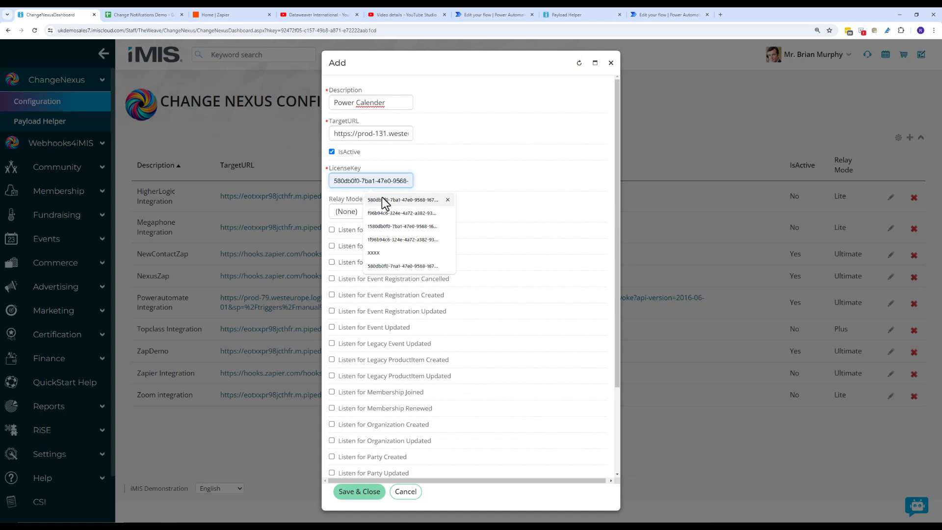
click(374, 202)
click(371, 212)
click(359, 252)
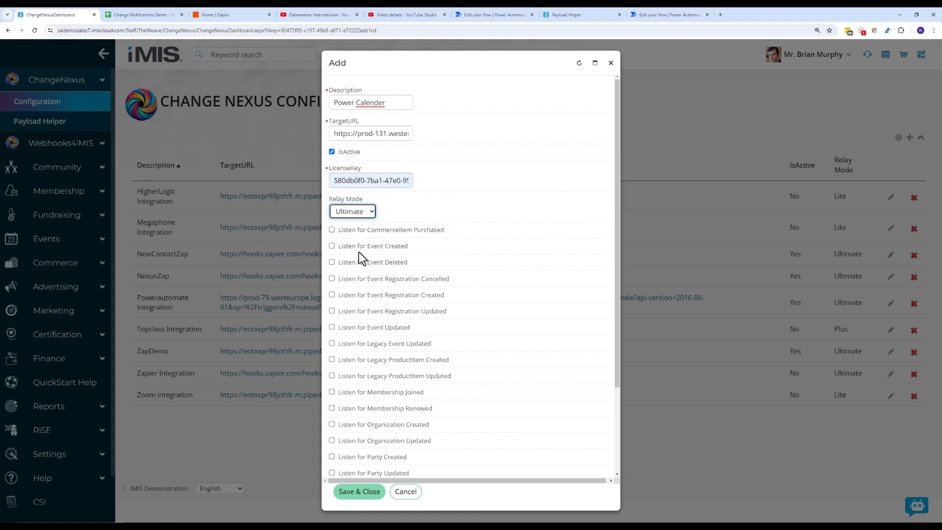
scroll(466, 251, down, 2)
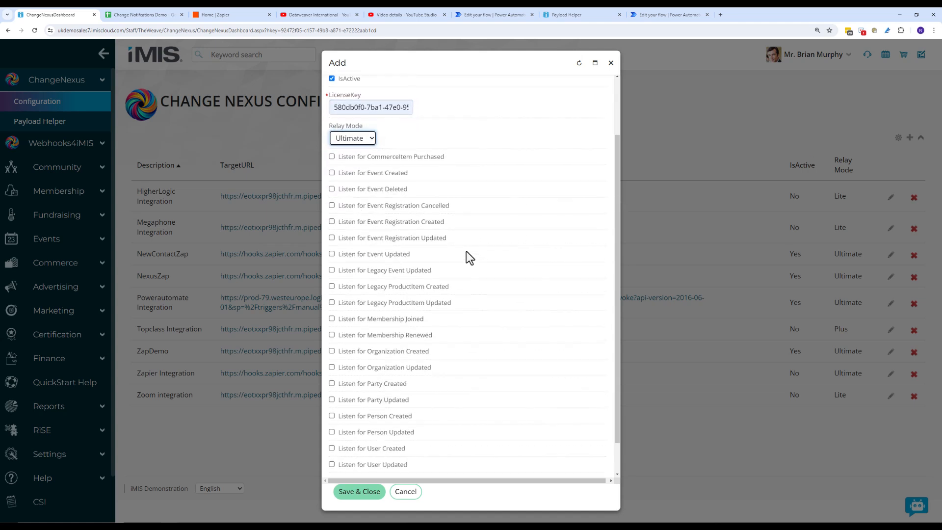
click(332, 222)
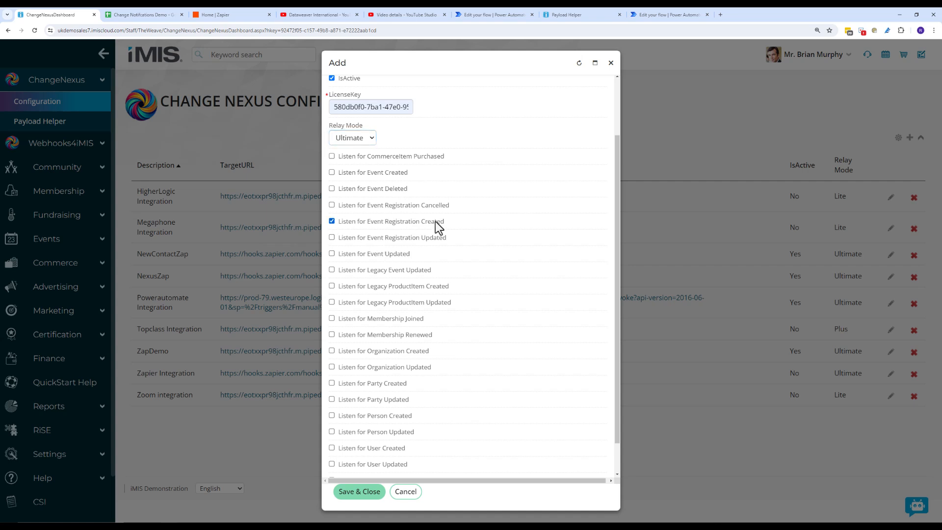
scroll(458, 229, down, 1)
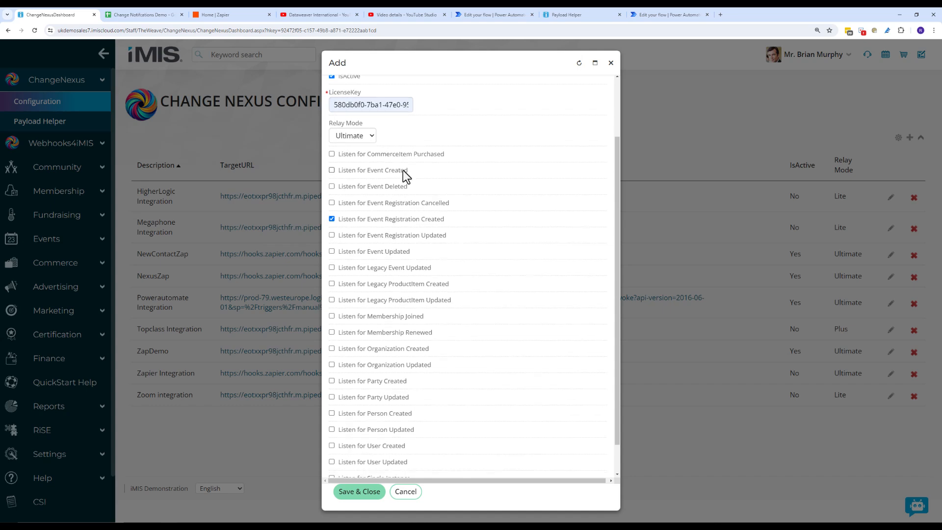
scroll(403, 170, down, 1)
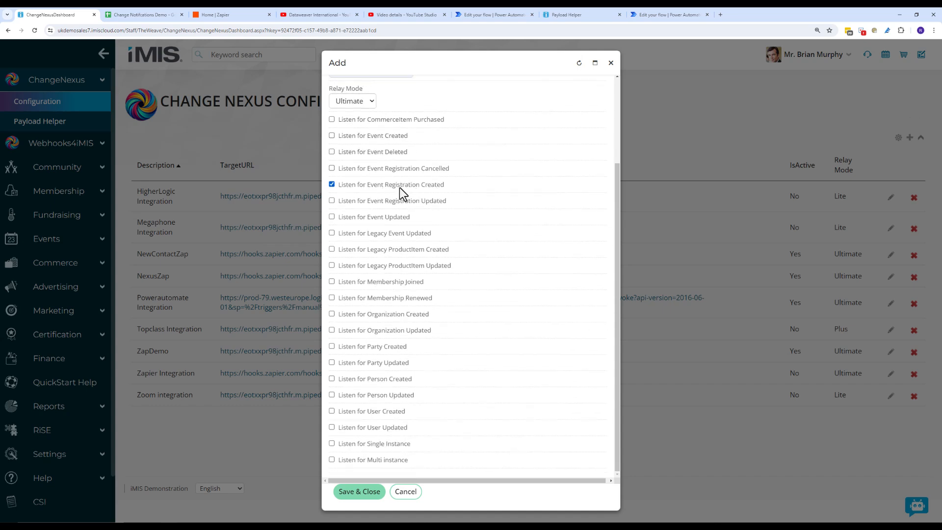
click(365, 494)
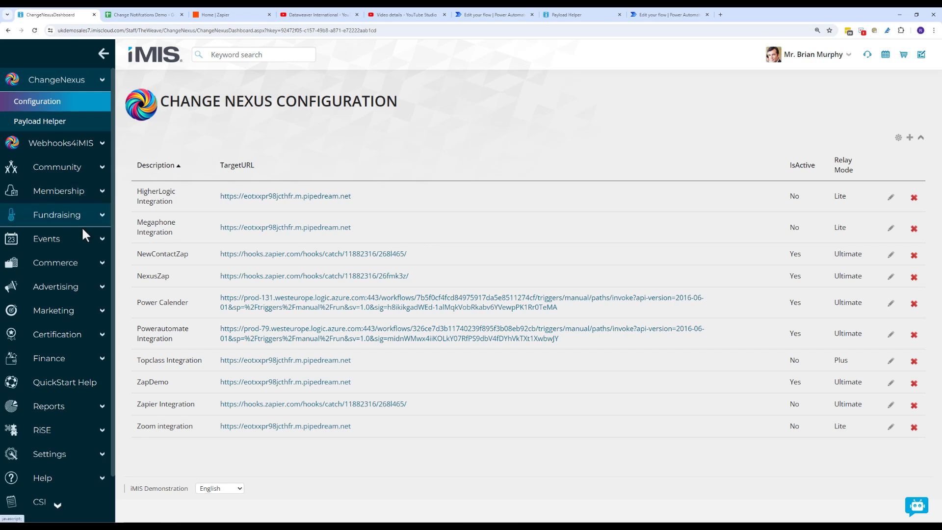
Use Events > Find events to open the Celebrate Staff event page
click(85, 244)
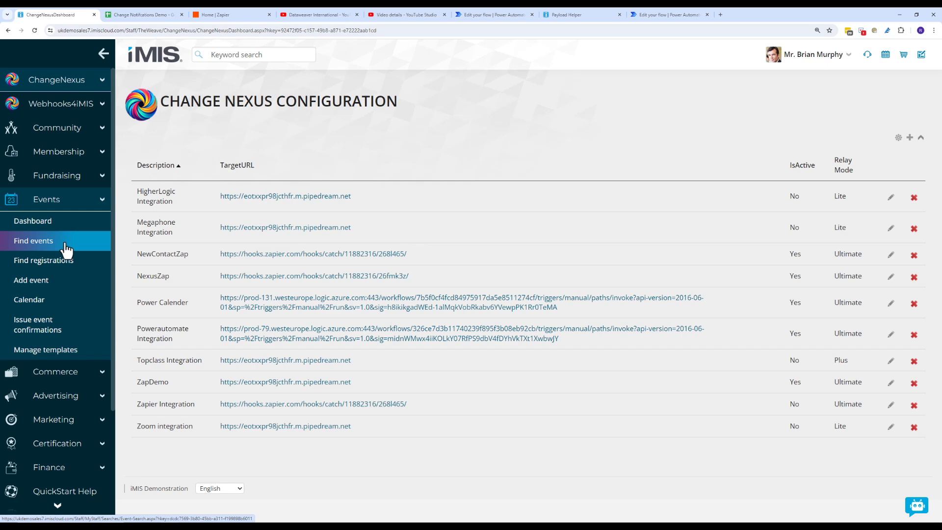
click(66, 248)
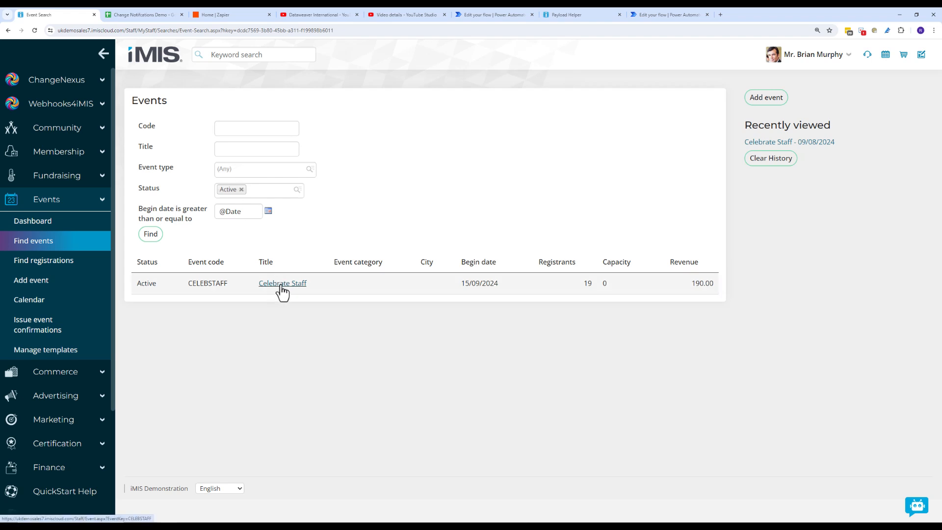
click(282, 285)
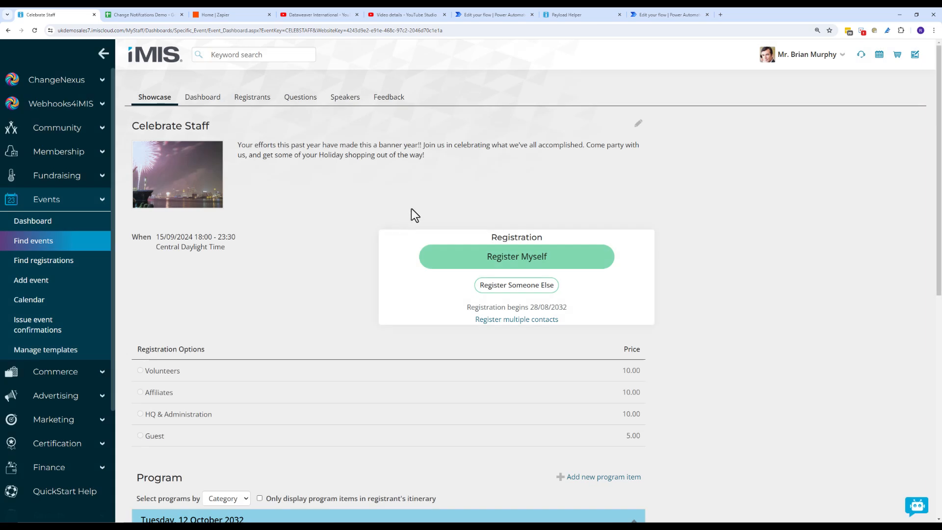
Register yourself for Celebrate Staff with the Volunteers option and proceed to checkout
click(515, 261)
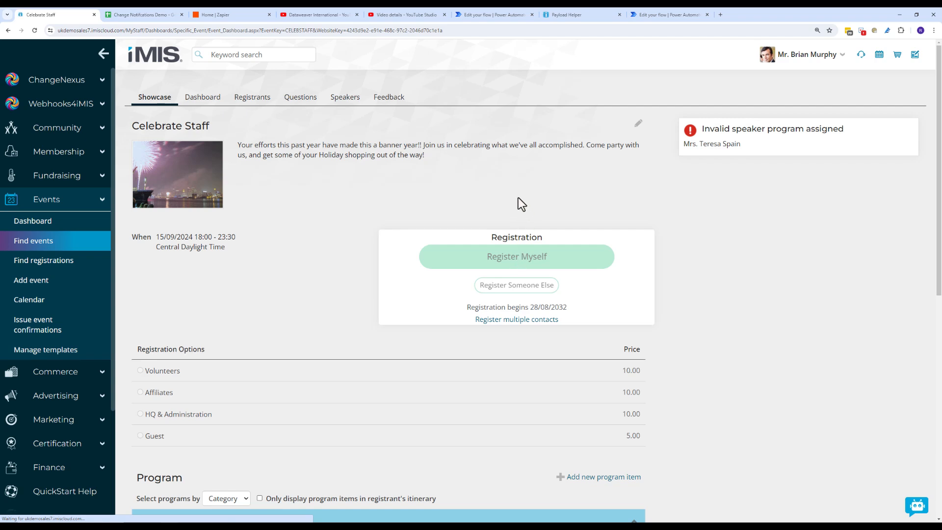
scroll(517, 196, down, 3)
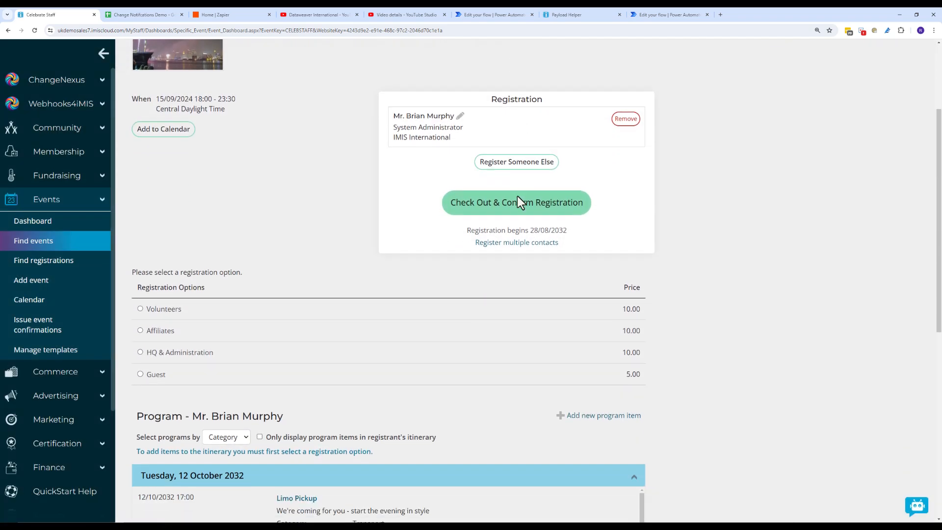
click(155, 299)
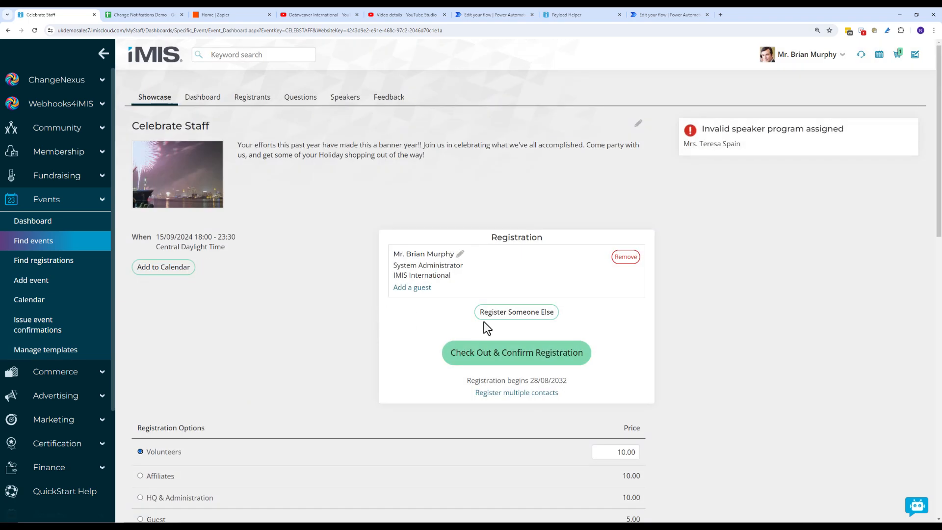
scroll(484, 321, down, 3)
scroll(482, 321, down, 2)
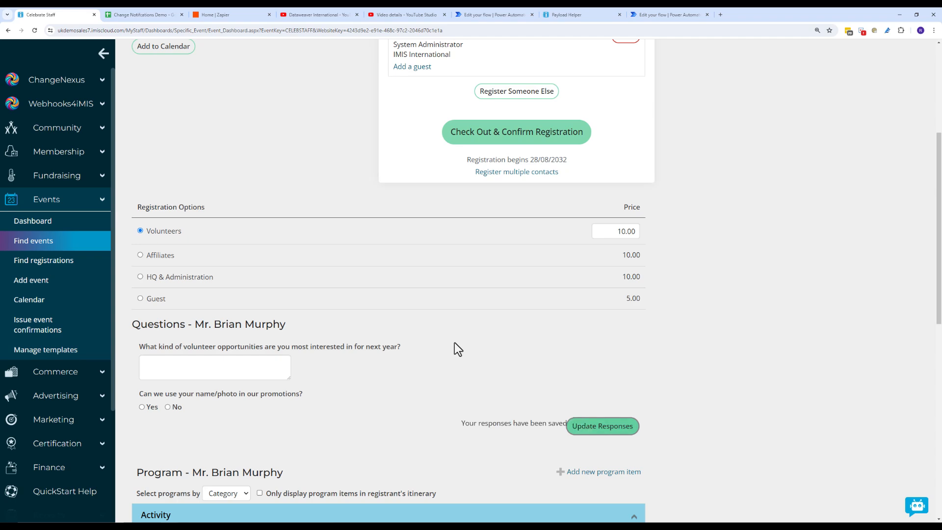
scroll(455, 343, up, 3)
scroll(454, 342, down, 10)
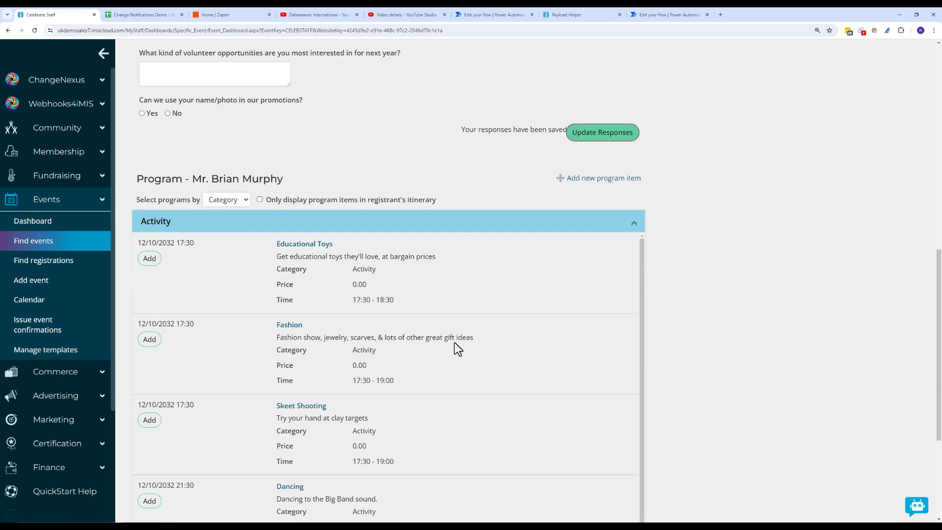
click(621, 474)
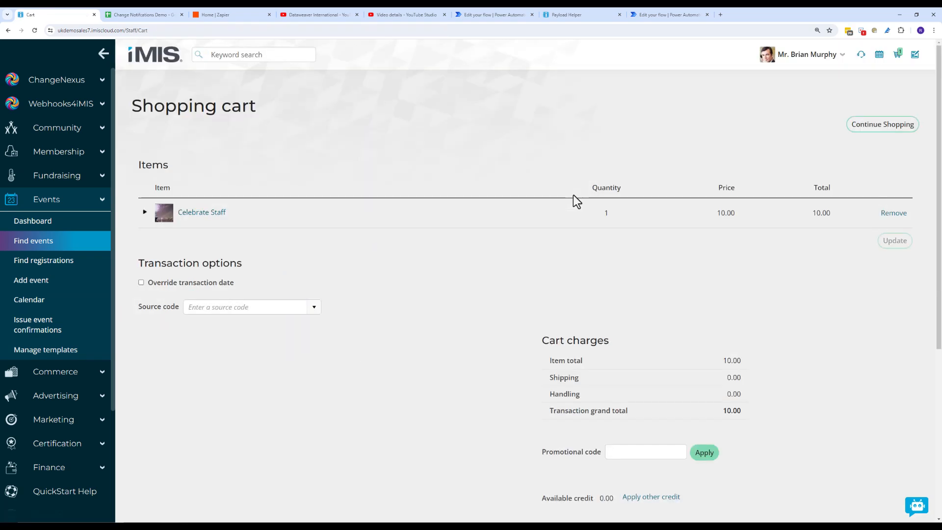
Choose Pay Later, enter a PO number and submit the order
scroll(687, 324, down, 1)
scroll(676, 349, down, 2)
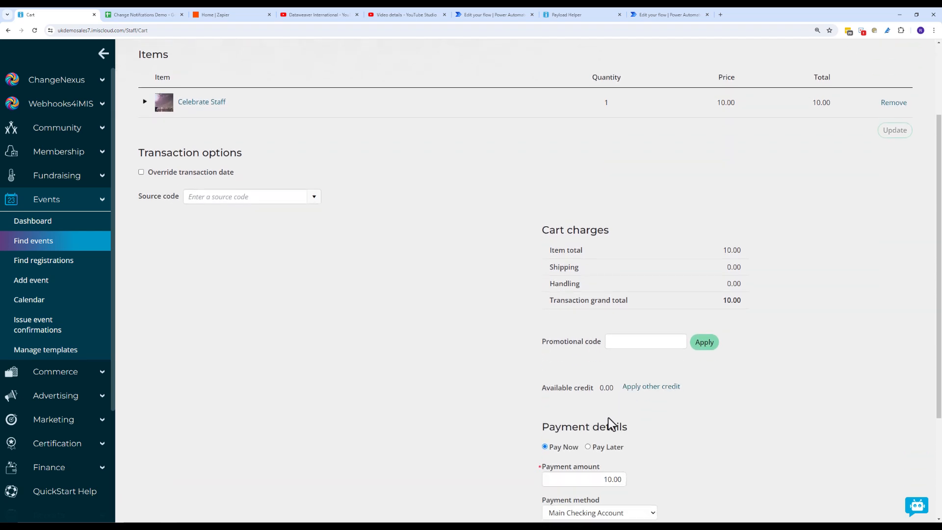
click(588, 447)
click(568, 442)
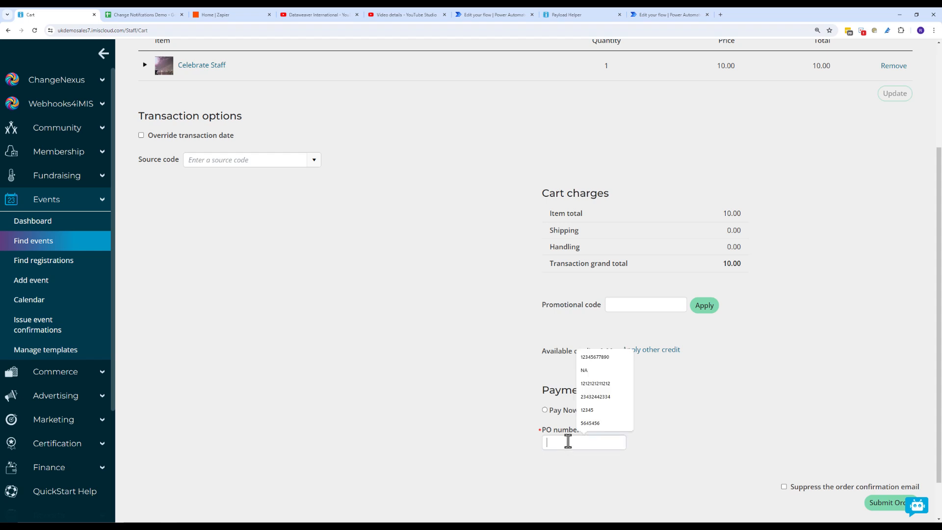
text(213231123)
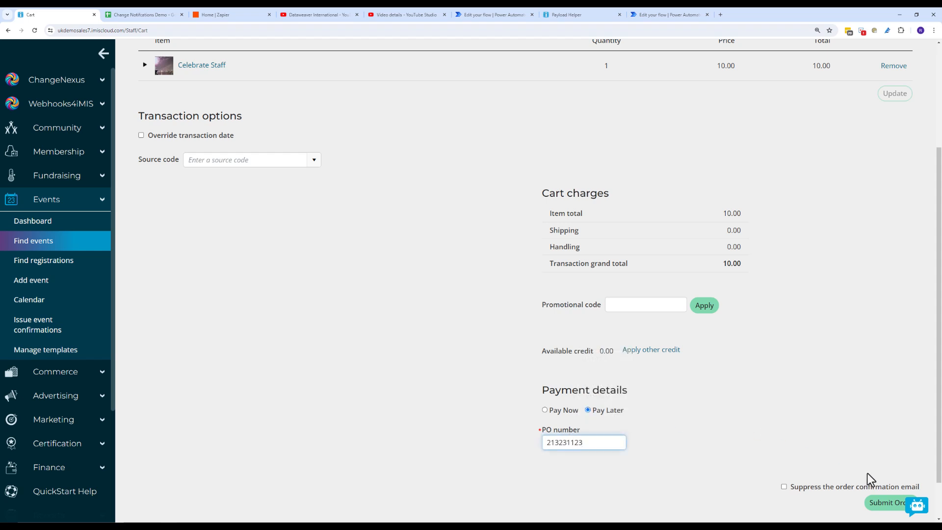
click(876, 503)
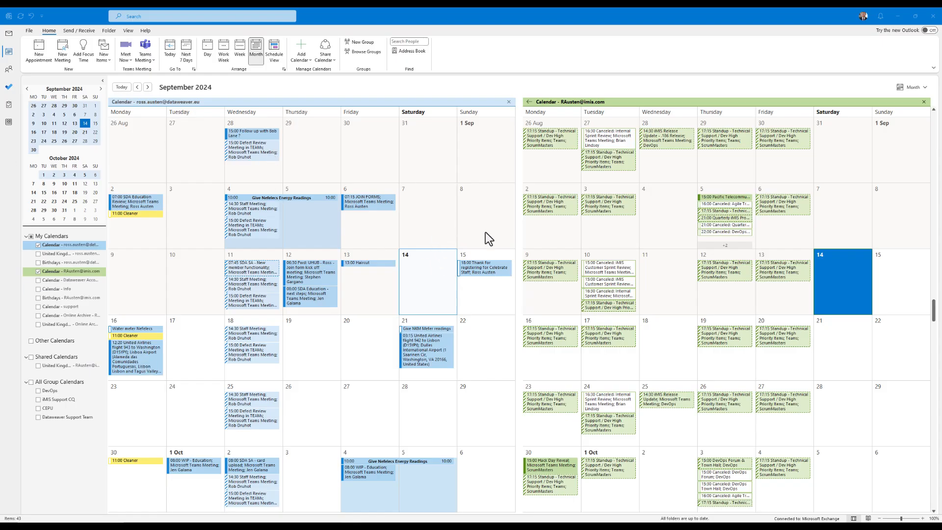
Open the 15 Sep Celebrate Staff meeting and check the description and directions in its body
click(490, 273)
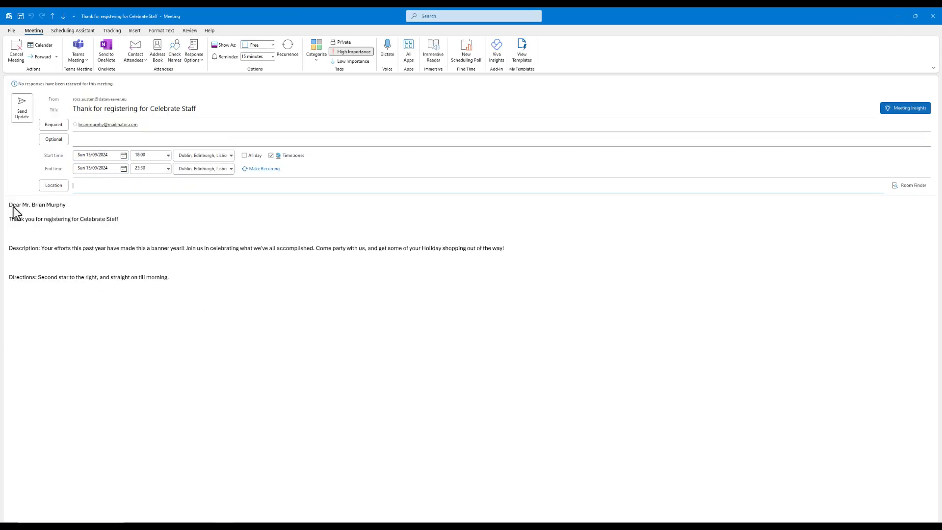
click(103, 218)
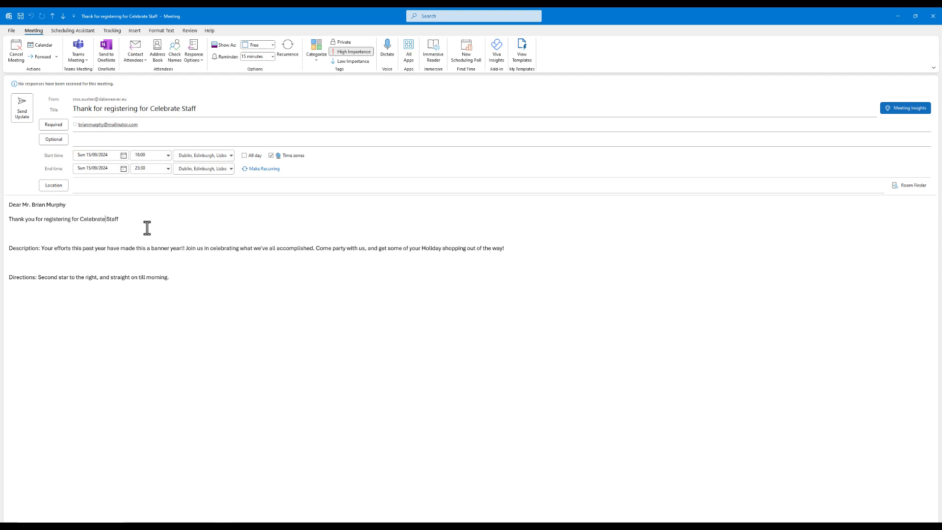
click(43, 248)
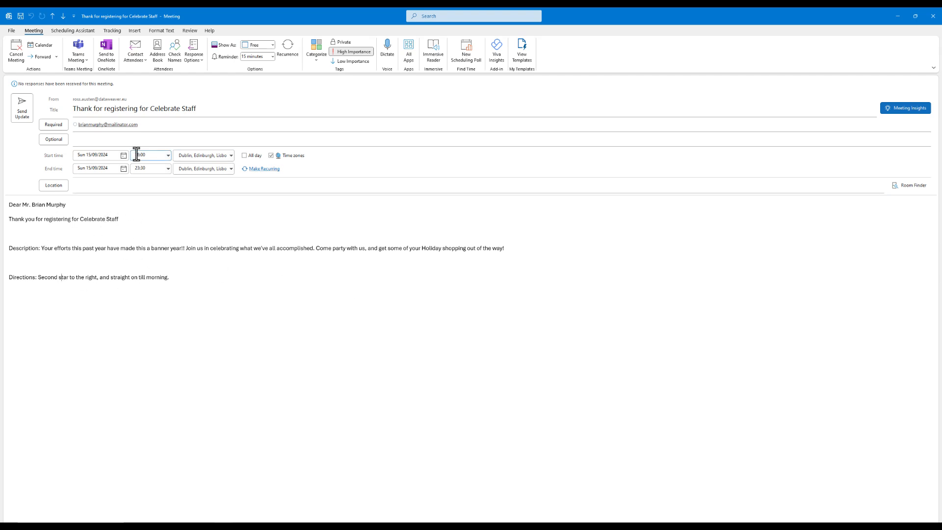